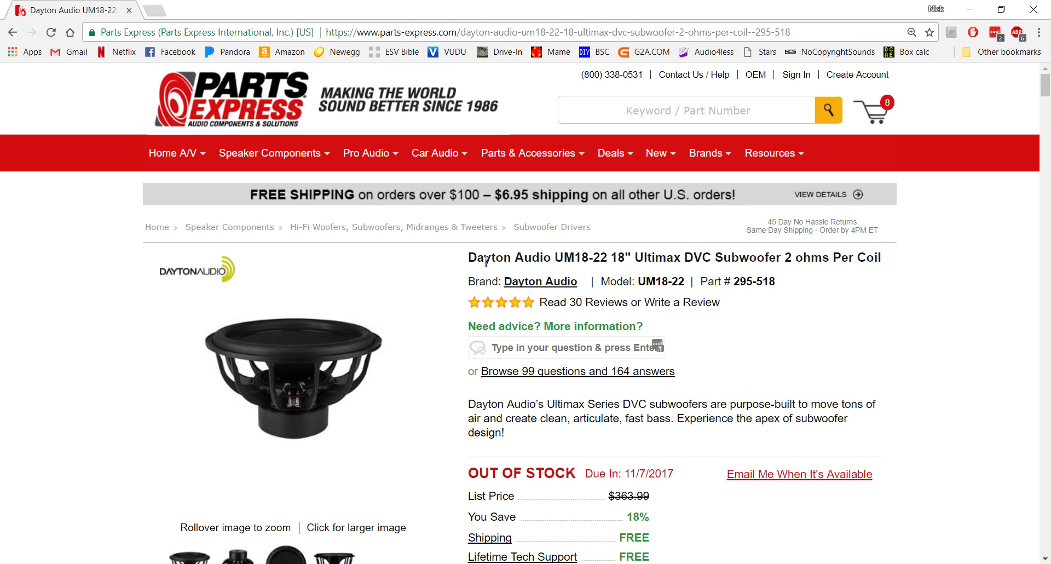
Step: Scroll the UM18-22 page to Product Specifications and highlight the 1,000 W RMS power row
triple_click(538, 259)
left_click(538, 259)
scroll(745, 356, "down", 7)
scroll(745, 356, "down", 15)
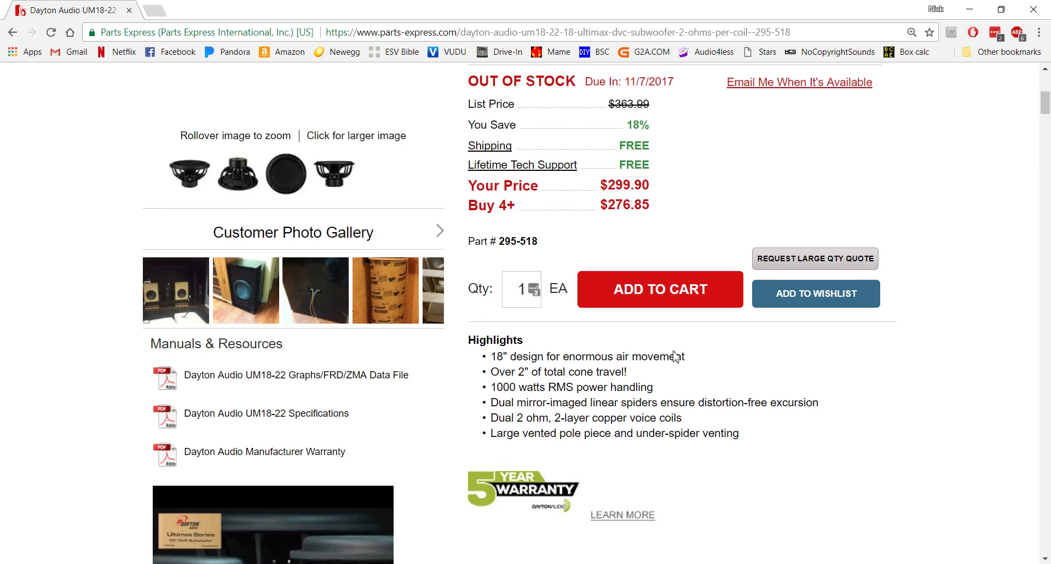
scroll(629, 359, "down", 20)
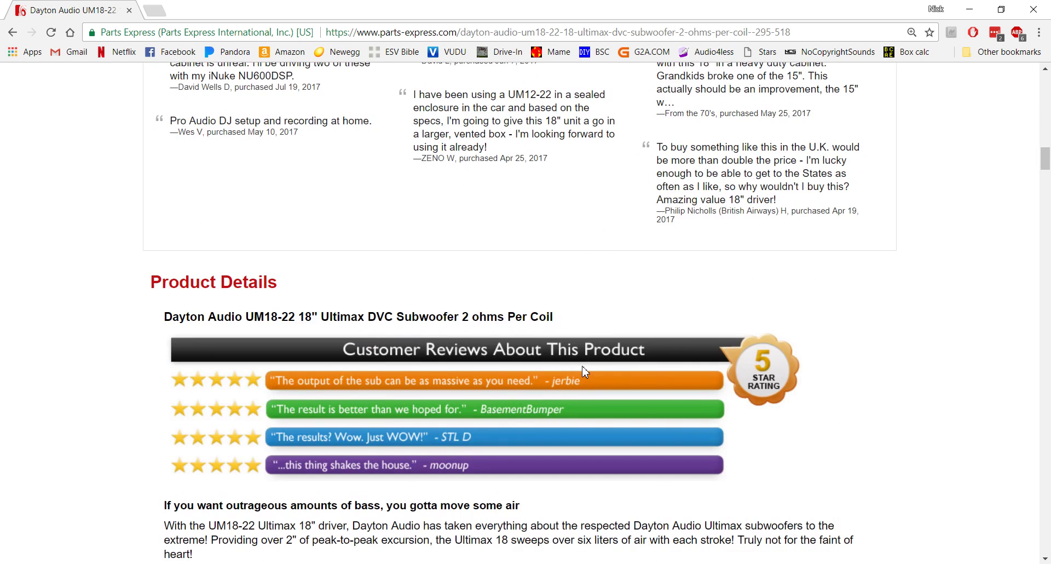
scroll(493, 387, "down", 2)
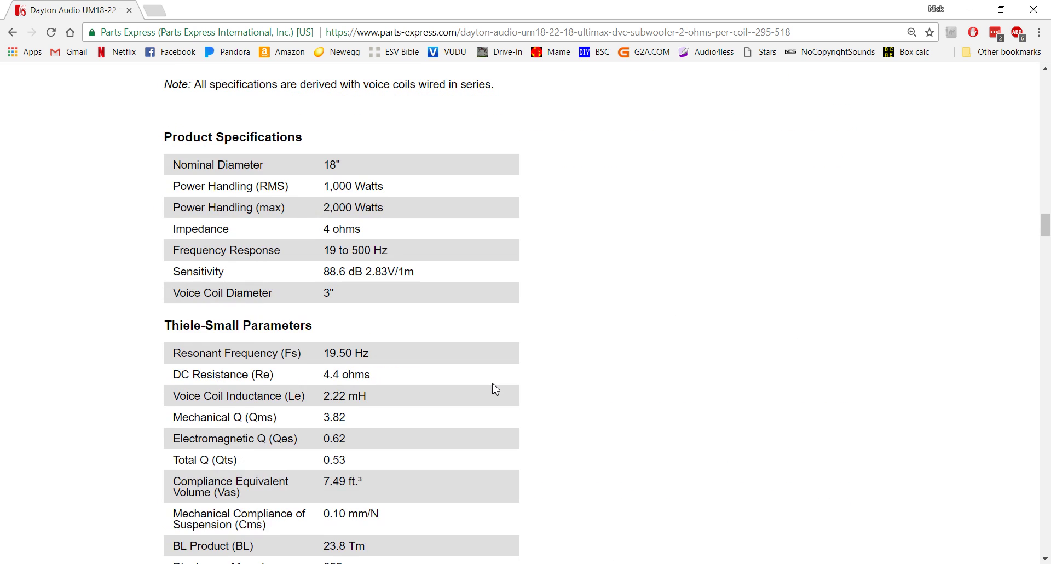
scroll(335, 242, "up", 1)
left_click_drag(323, 208, 396, 211)
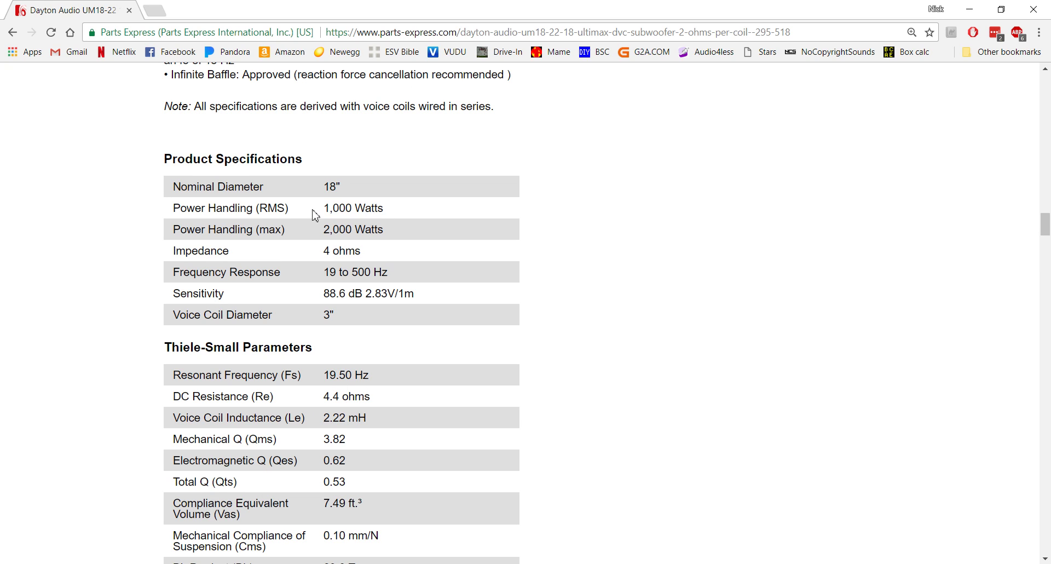
left_click_drag(315, 213, 402, 213)
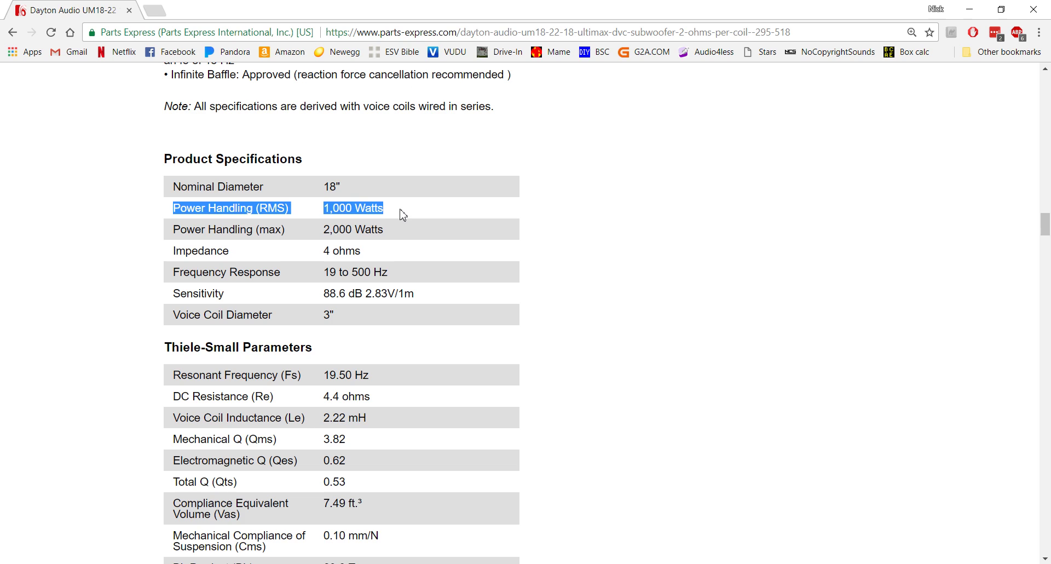
left_click(357, 211)
Step: Scroll to the Thiele-Small Parameters and highlight the 0.53 Total Q value
scroll(356, 242, "down", 5)
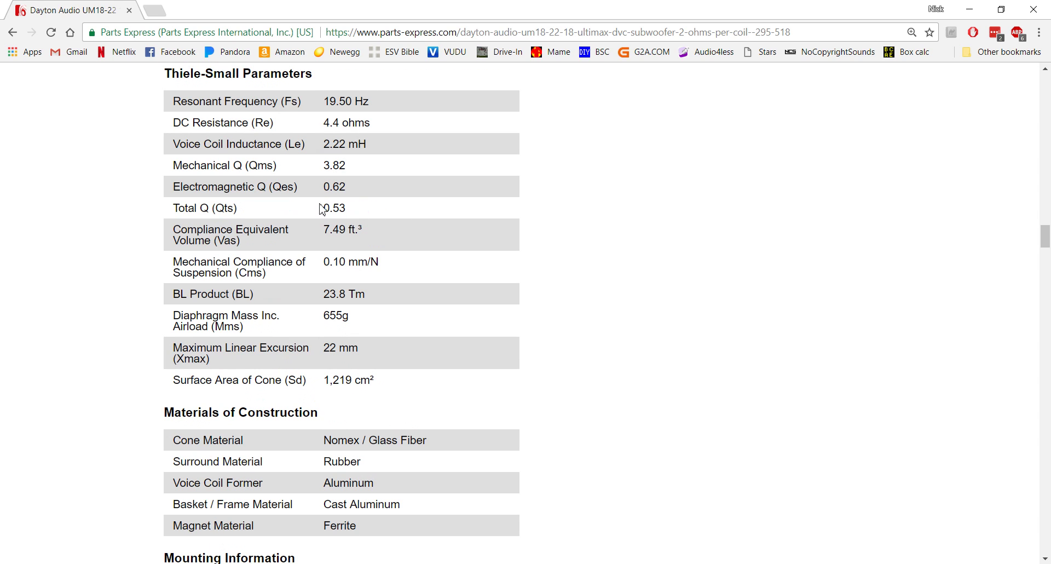
mouse_move(321, 206)
left_mouse_down()
mouse_move(353, 208)
mouse_move(322, 208)
left_mouse_up()
left_click(351, 219)
left_click(322, 274)
left_click_drag(327, 210, 356, 210)
Step: Switch to WinISD and start a new project with the Dayton UM18-22 driver
key("ctrl+c")
key("alt+Tab")
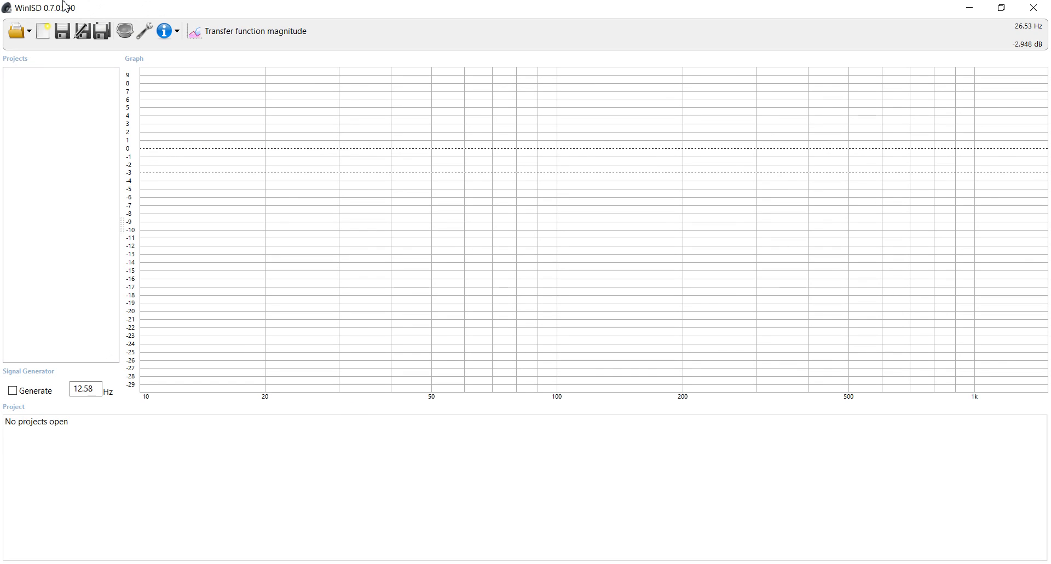
left_click(41, 31)
scroll(66, 287, "up", 3)
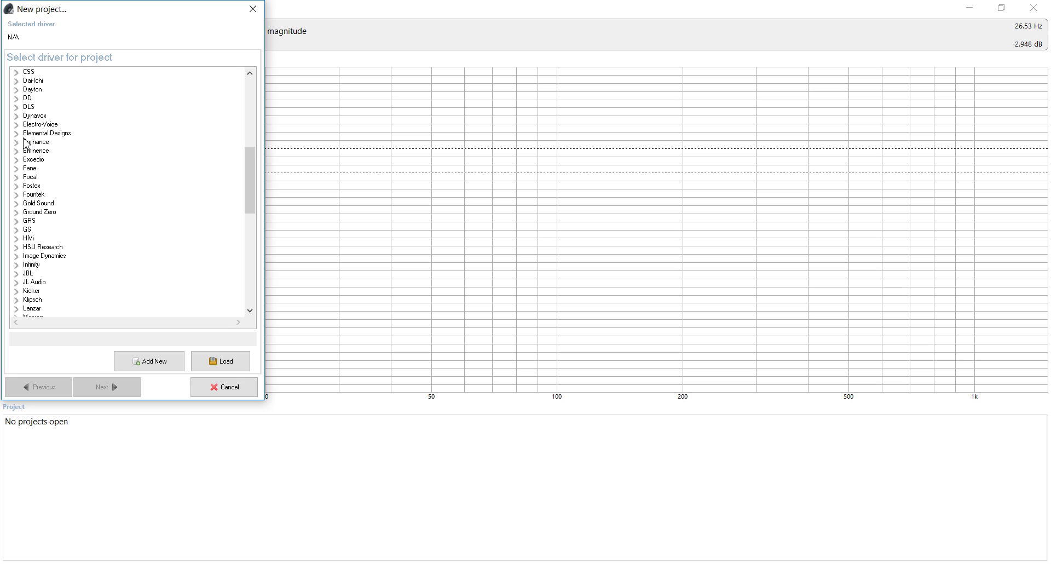
left_click(16, 90)
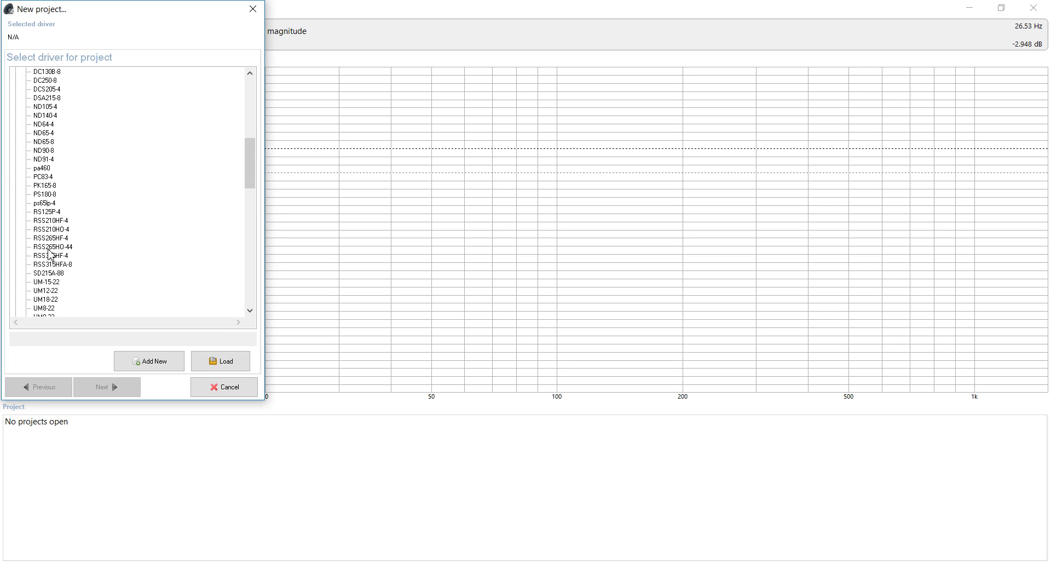
left_click(46, 264)
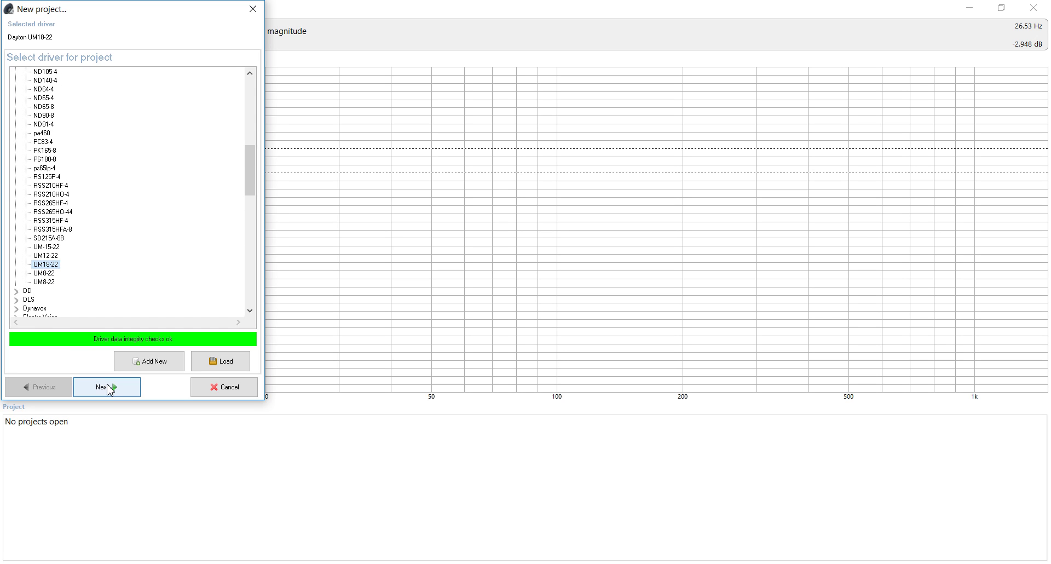
Step: Accept the closed box with 0.707 alignment, name the project IB18, and create it
left_click(108, 386)
left_click(129, 386)
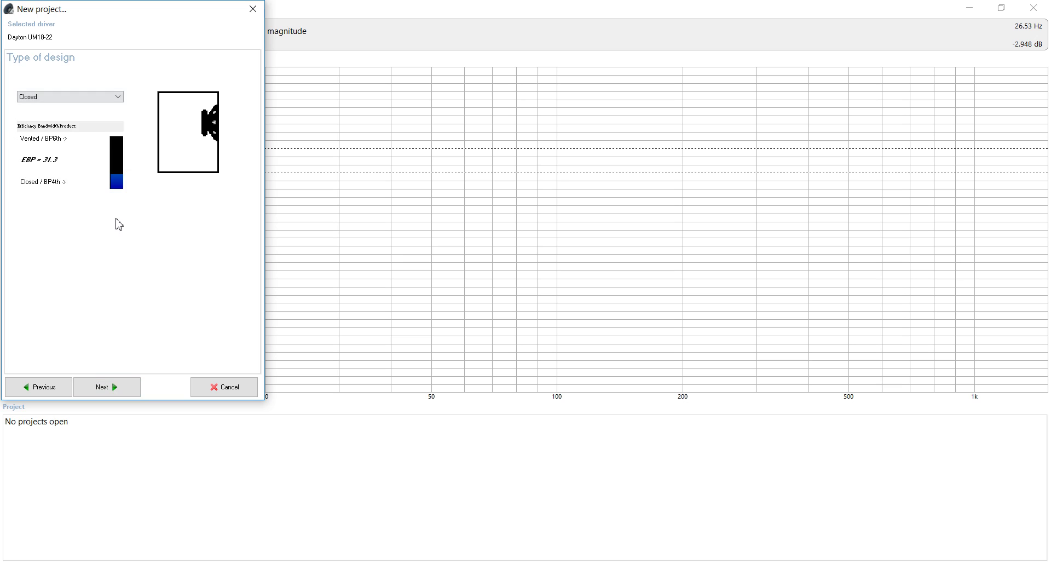
left_click(120, 388)
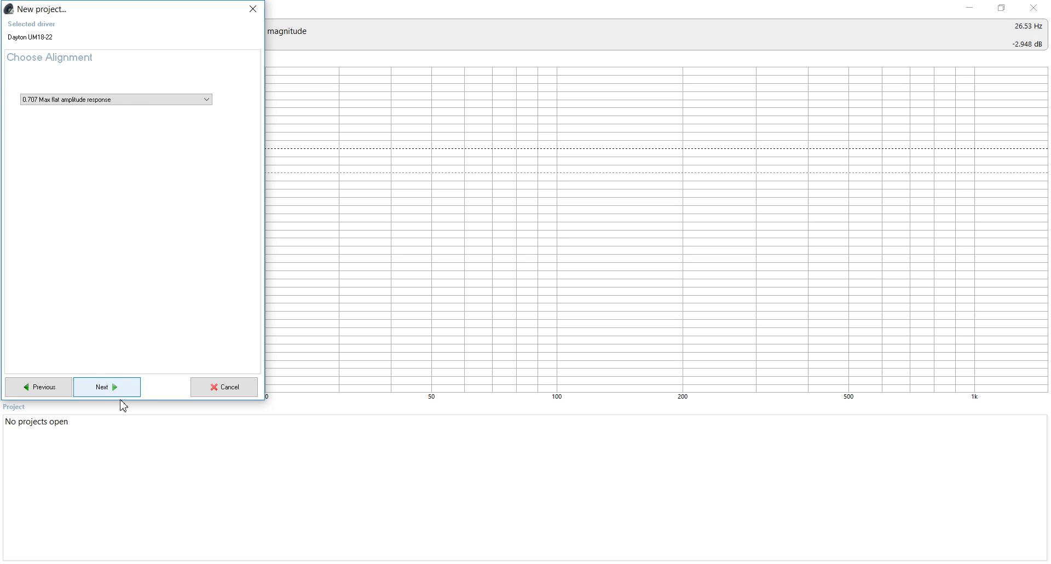
left_click(125, 391)
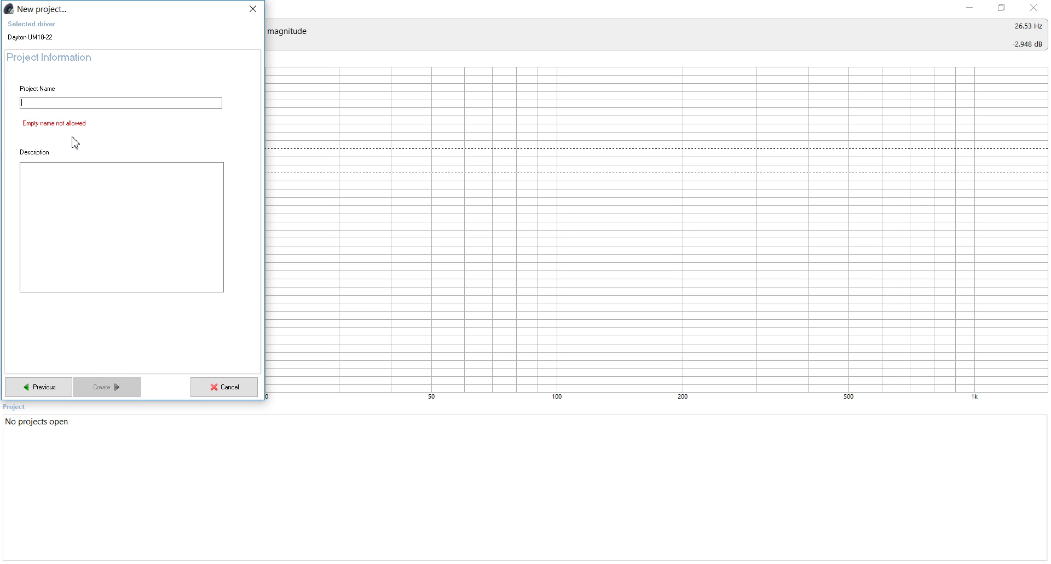
type("IB")
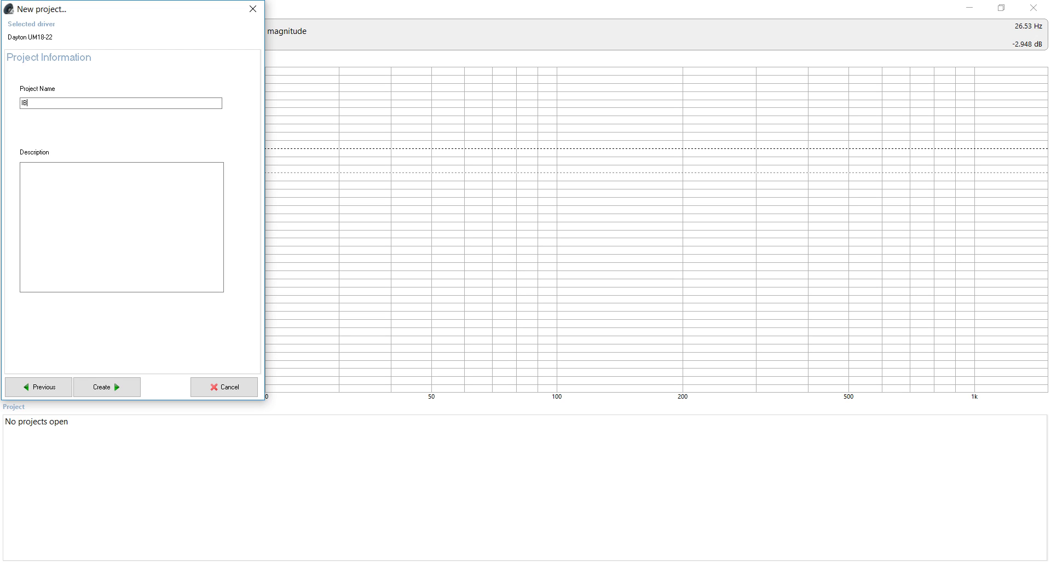
type("18")
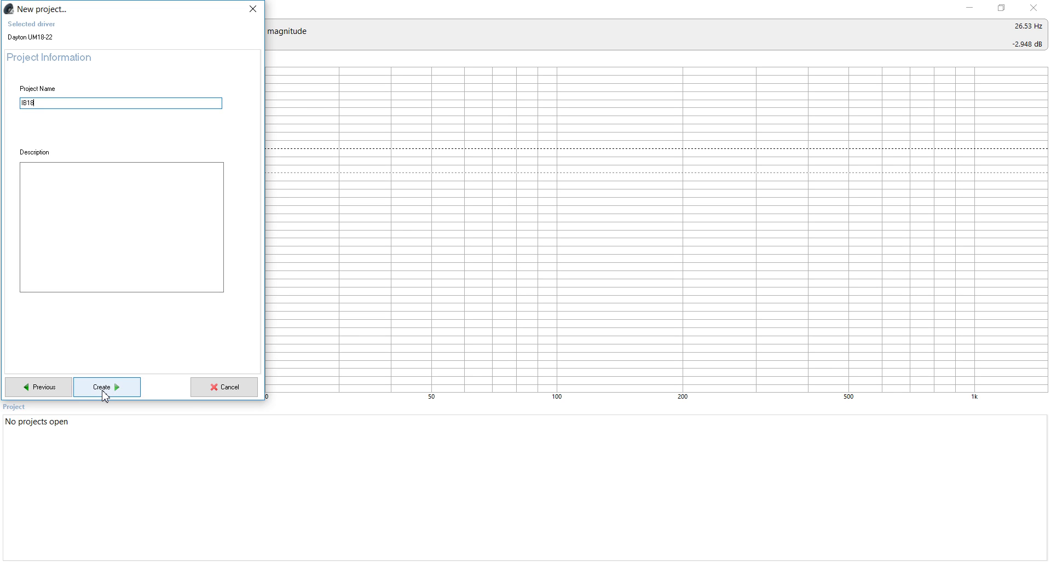
left_click(106, 389)
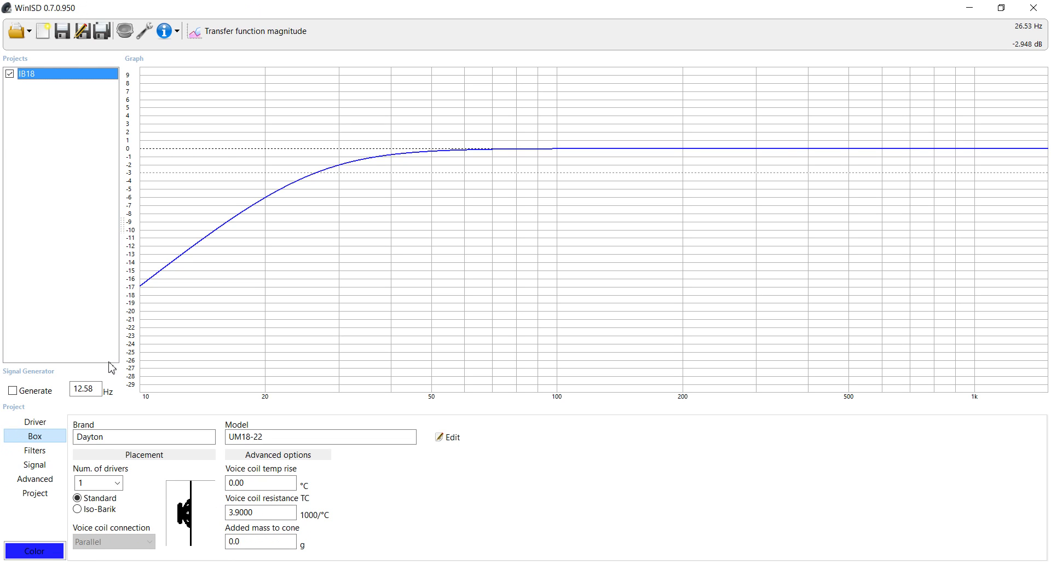
Step: Review the Filters, Box and Driver settings, then mark the curve at 33.88 Hz, -1.374 dB
left_click(44, 458)
left_click(34, 436)
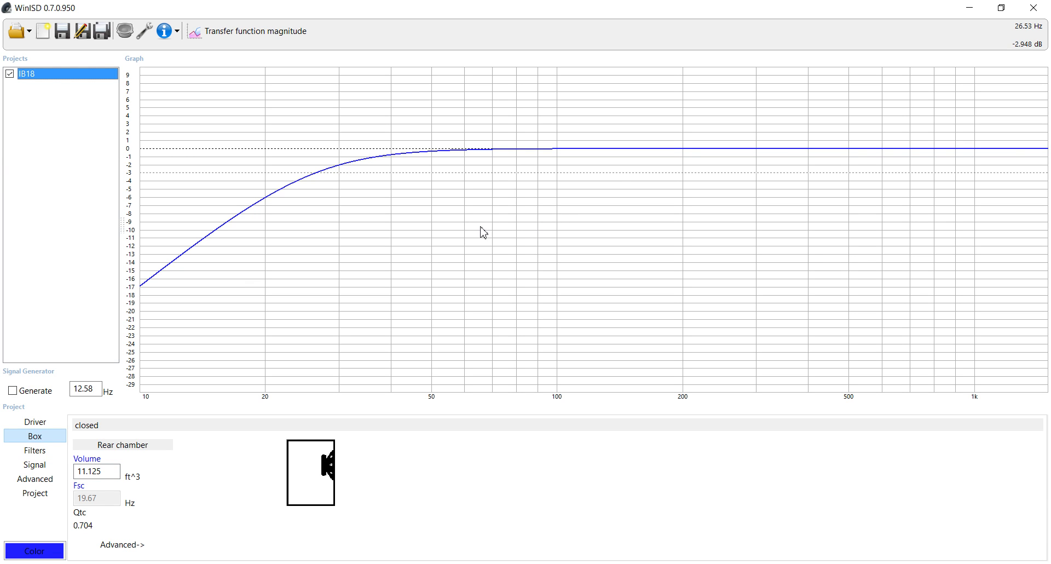
left_click(35, 423)
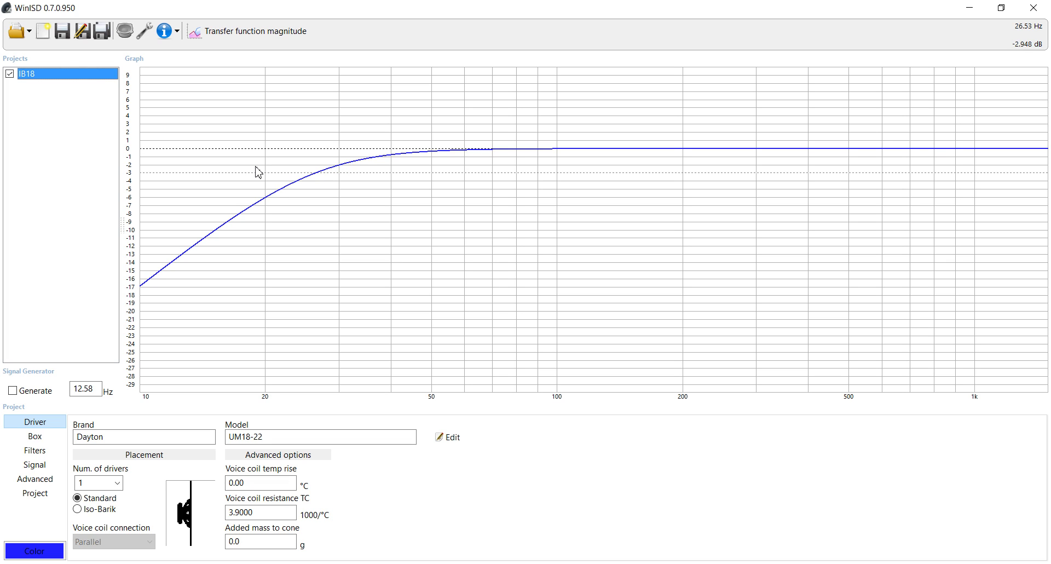
left_click(312, 174)
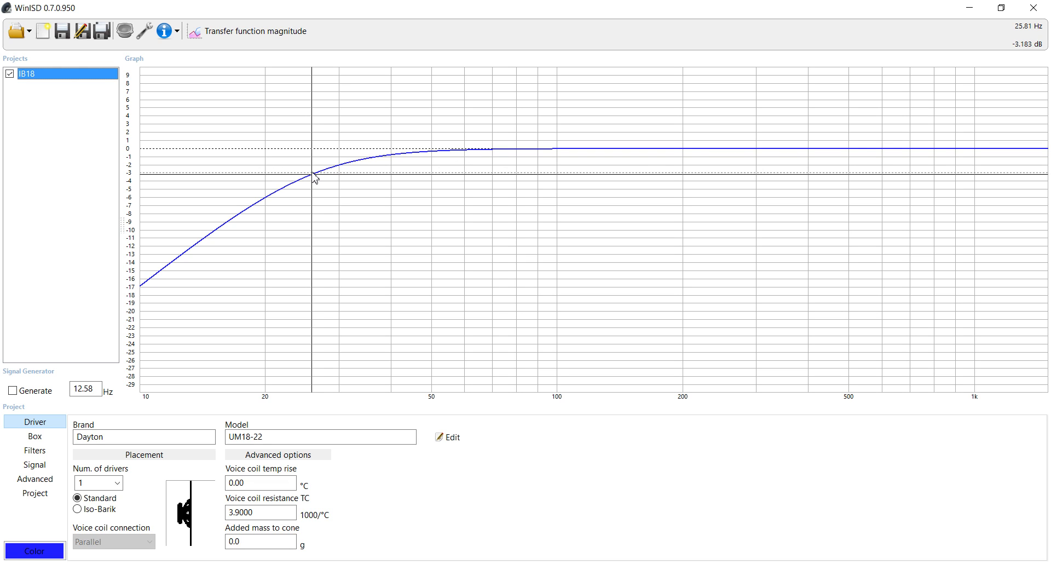
left_click(313, 174)
left_click_drag(425, 87, 363, 81)
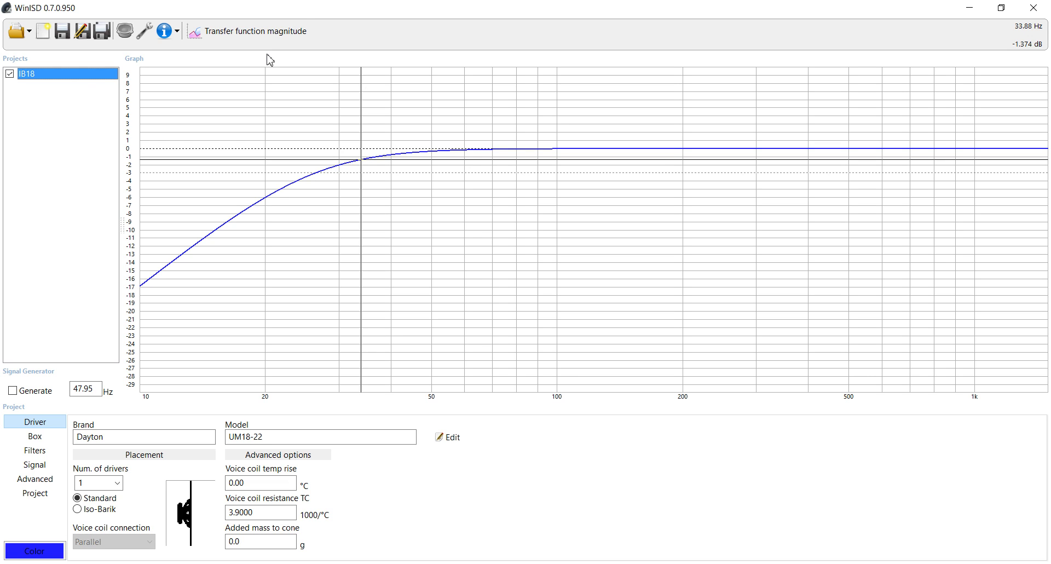
Step: Plot SPL, set system input power to 1000 W, and mark 112.7 dB at 25.58 Hz
left_click(271, 34)
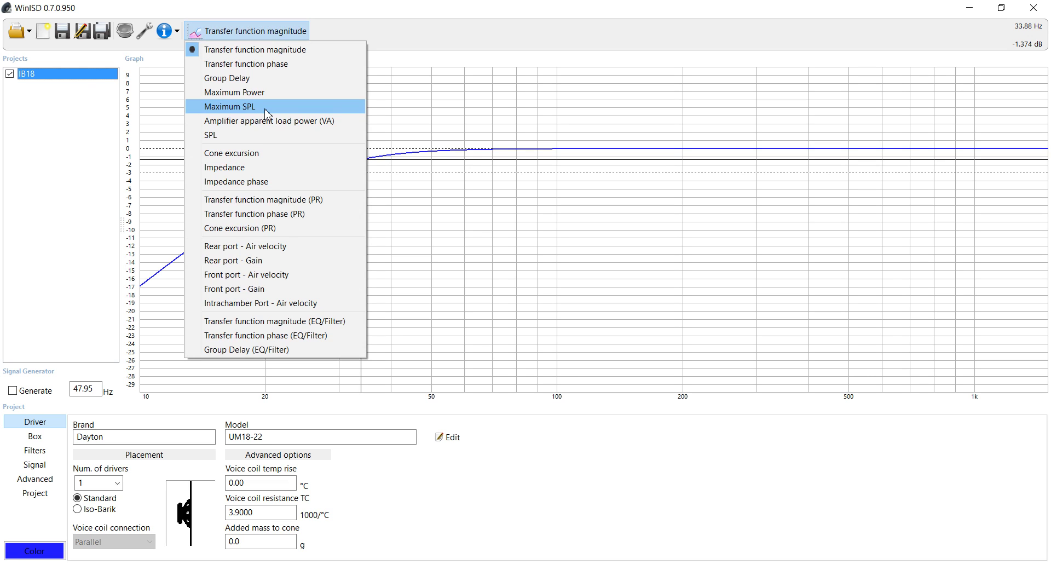
left_click(262, 141)
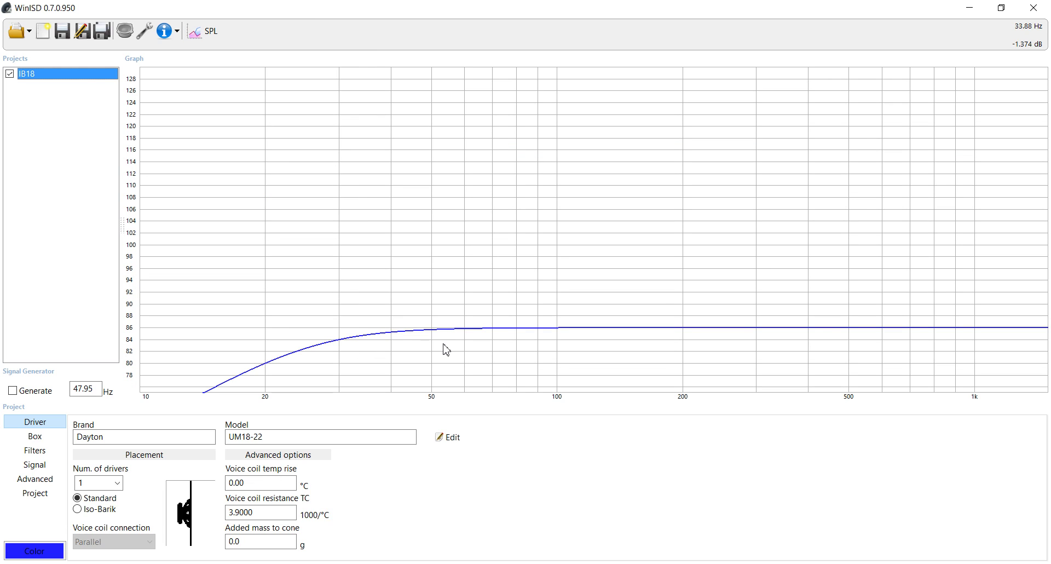
left_click(35, 464)
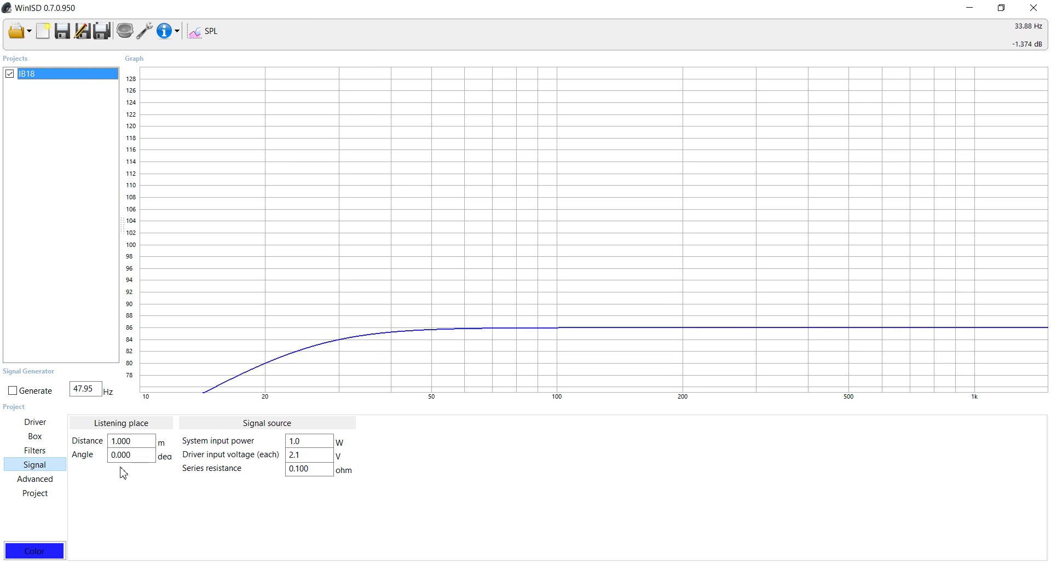
left_click_drag(330, 441, 186, 448)
type("1000")
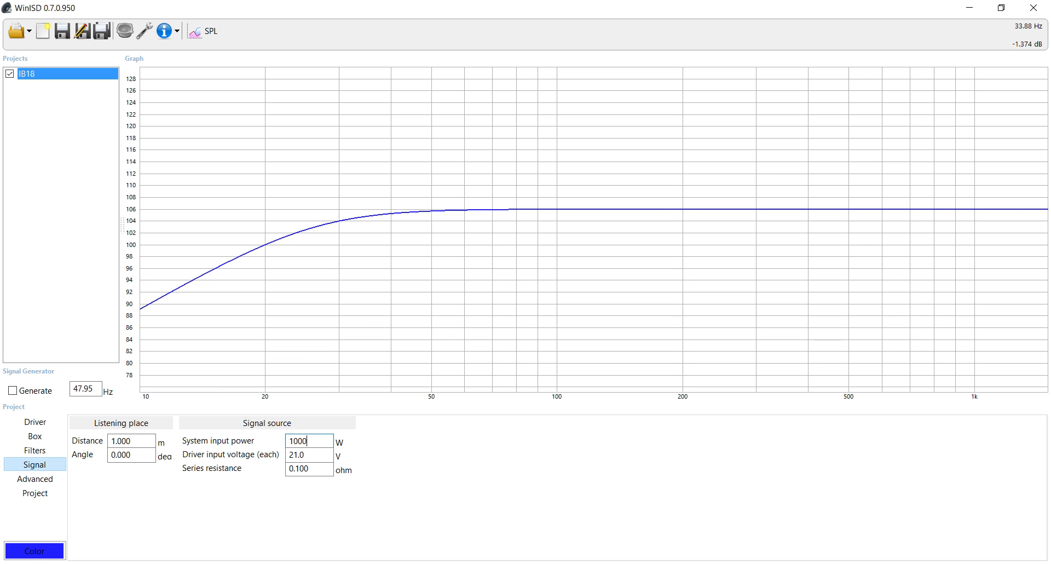
key("Return")
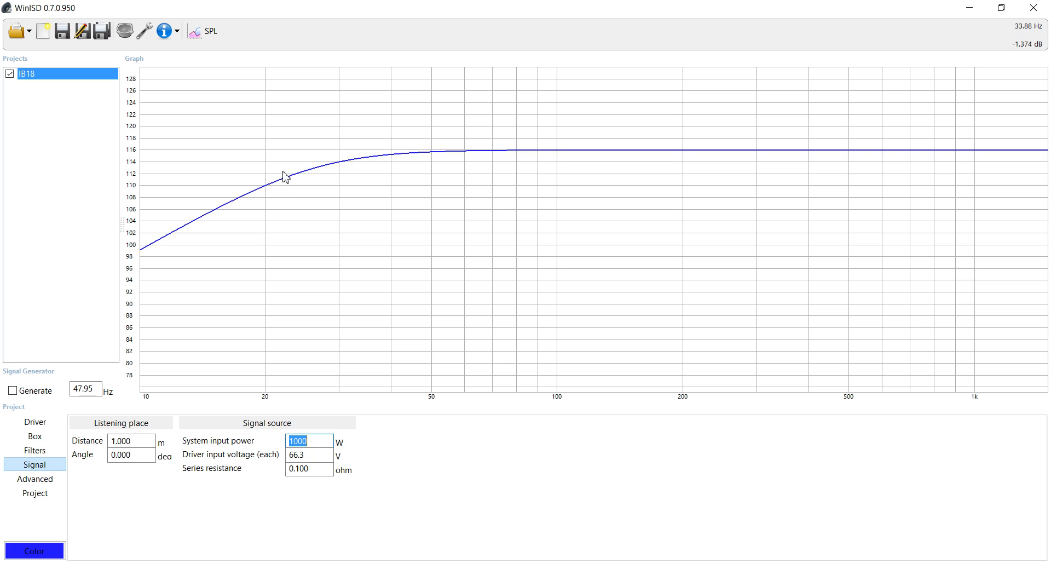
left_click(311, 174)
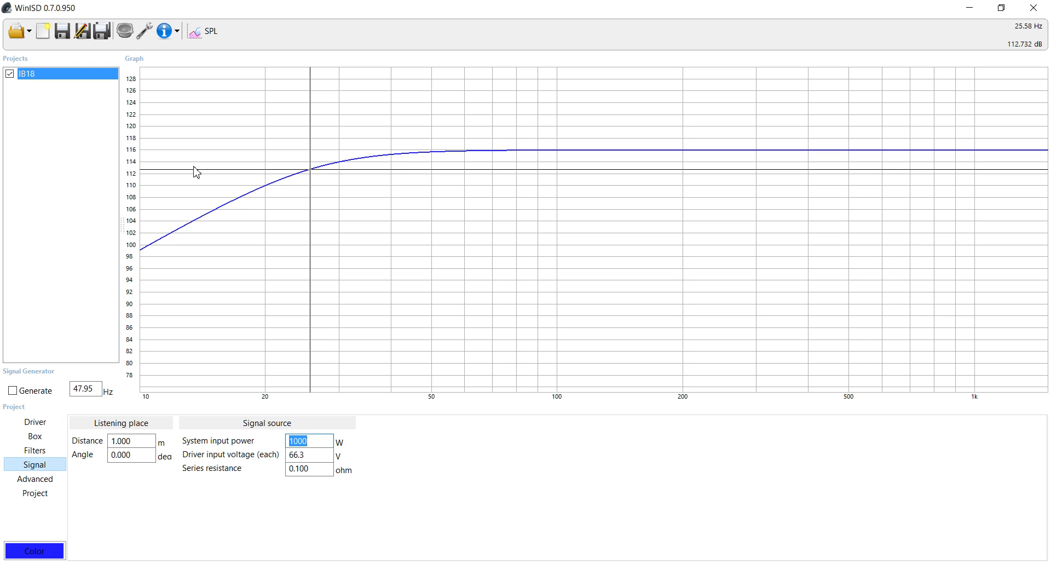
left_click(35, 421)
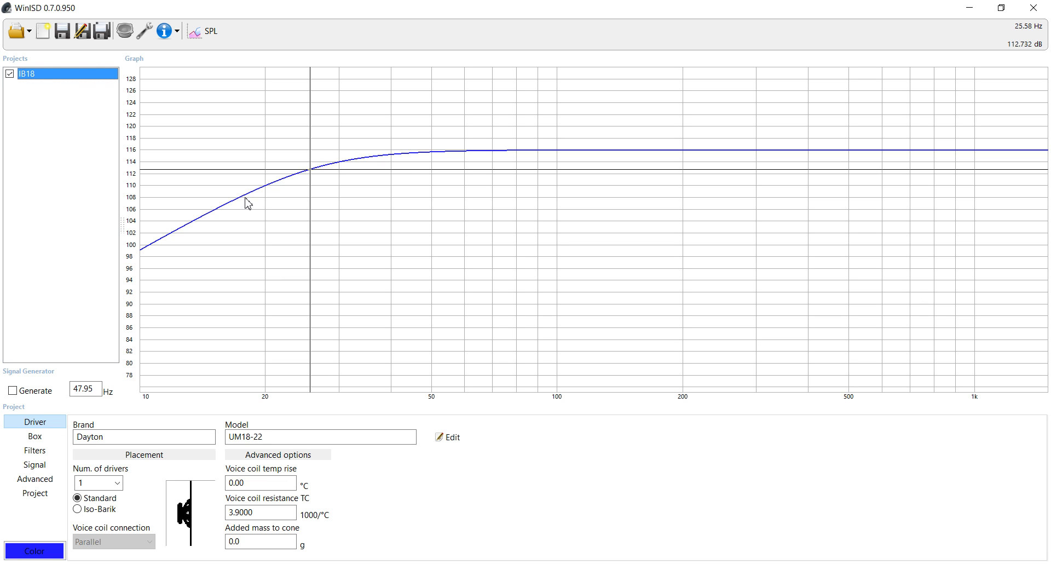
Step: Plot the transfer function magnitude again and move the marker to 26.77 Hz
left_click(210, 31)
left_click(235, 50)
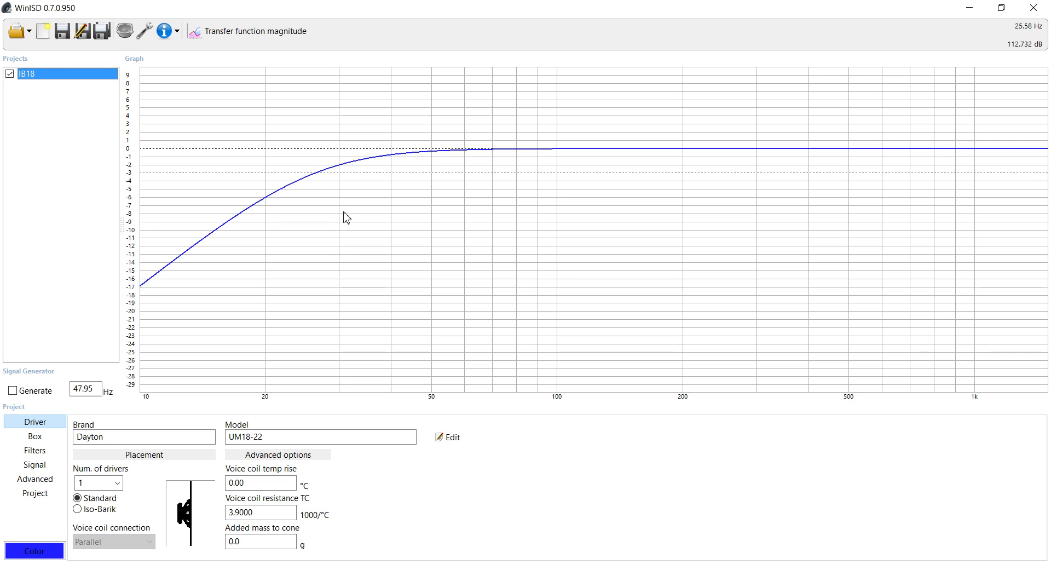
left_click(314, 174)
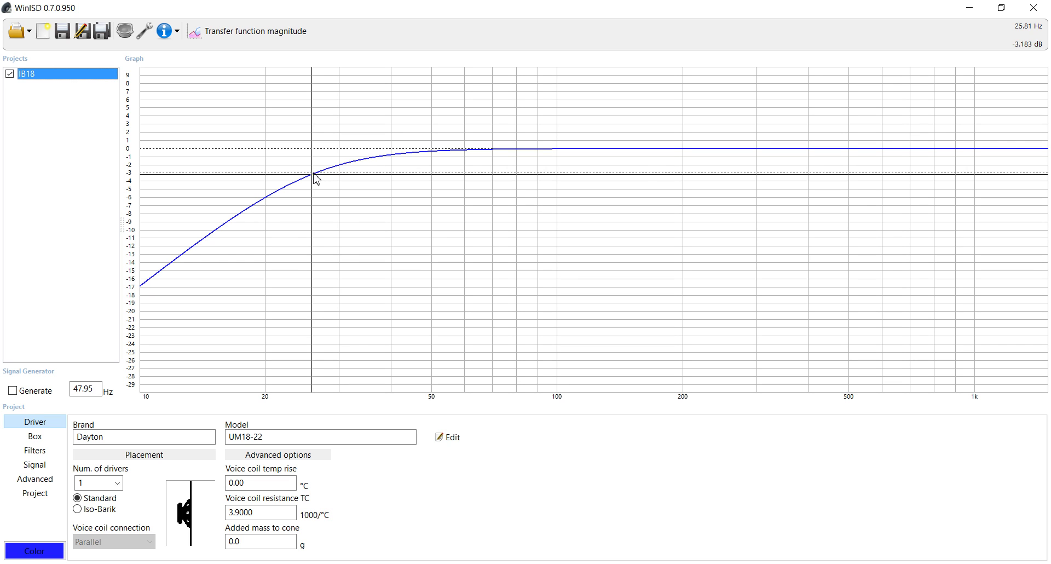
left_click(314, 174)
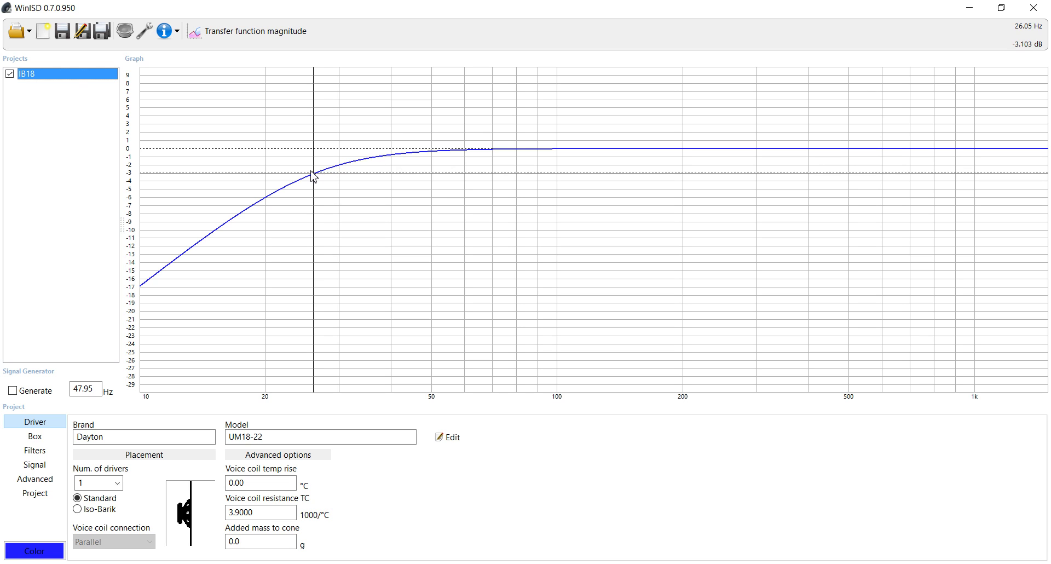
left_click(318, 172)
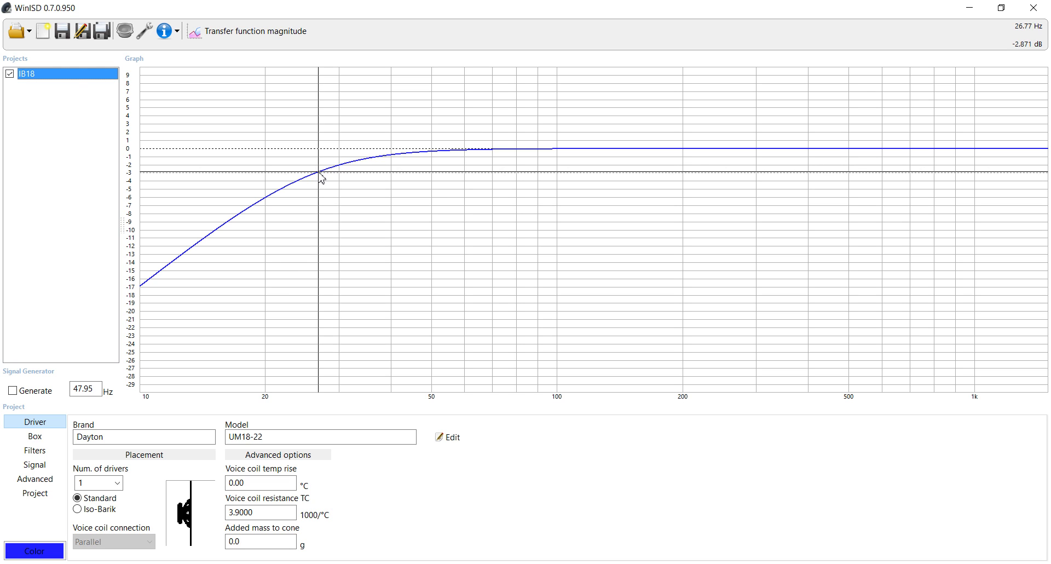
Step: Change IB18's box volume from 11.125 to 200 ft^3
left_click(54, 437)
double_click(110, 471)
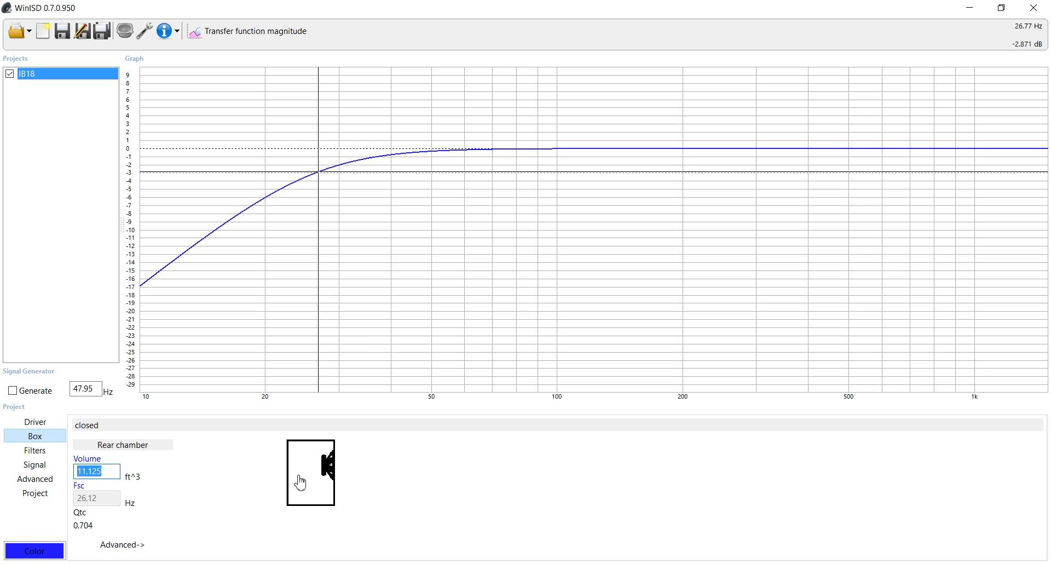
type("200")
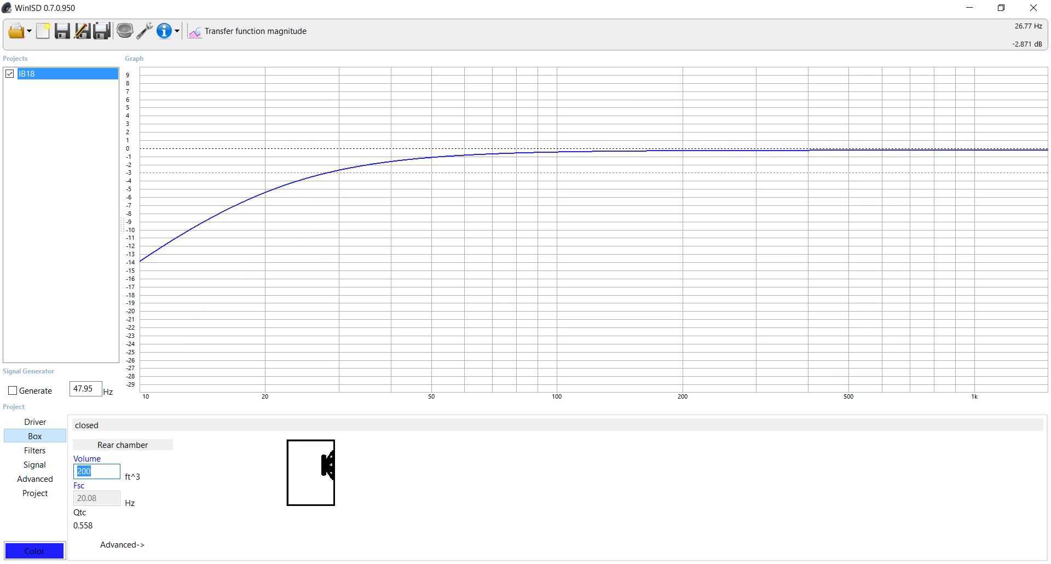
Step: Set IB18's system input power to 1000 W
left_click(39, 451)
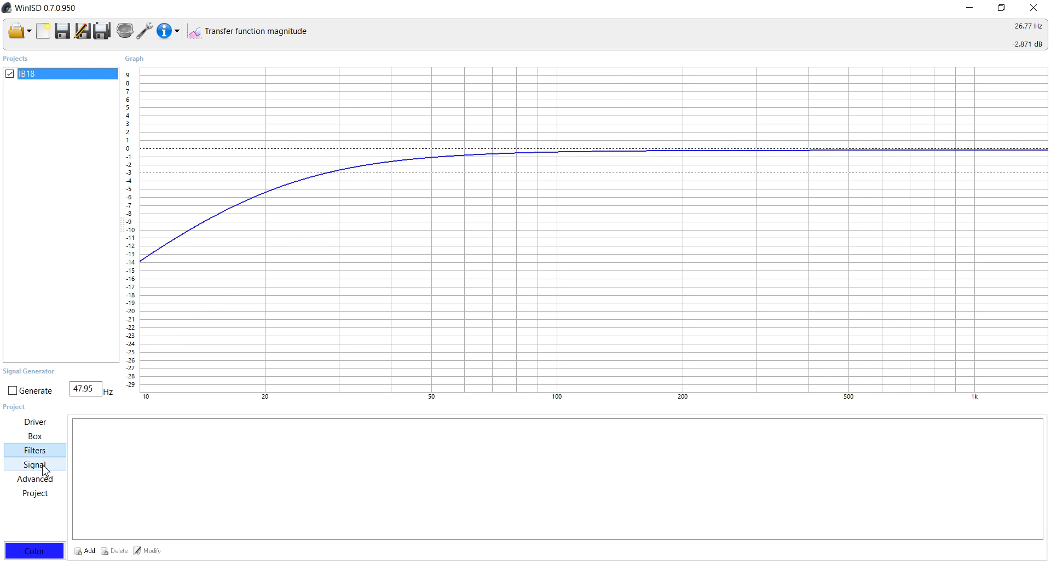
left_click(45, 469)
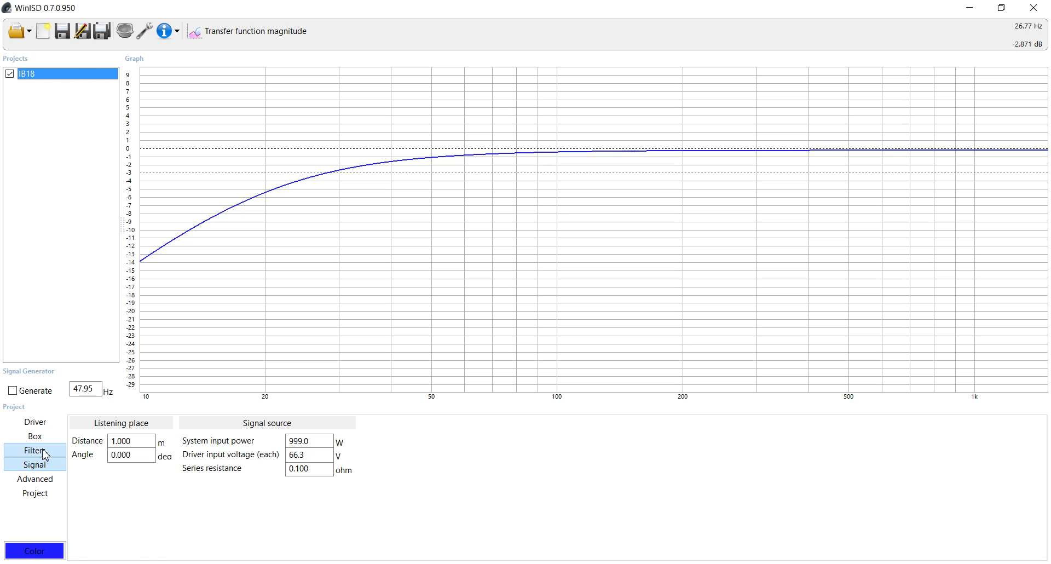
left_click(45, 455)
left_click(45, 465)
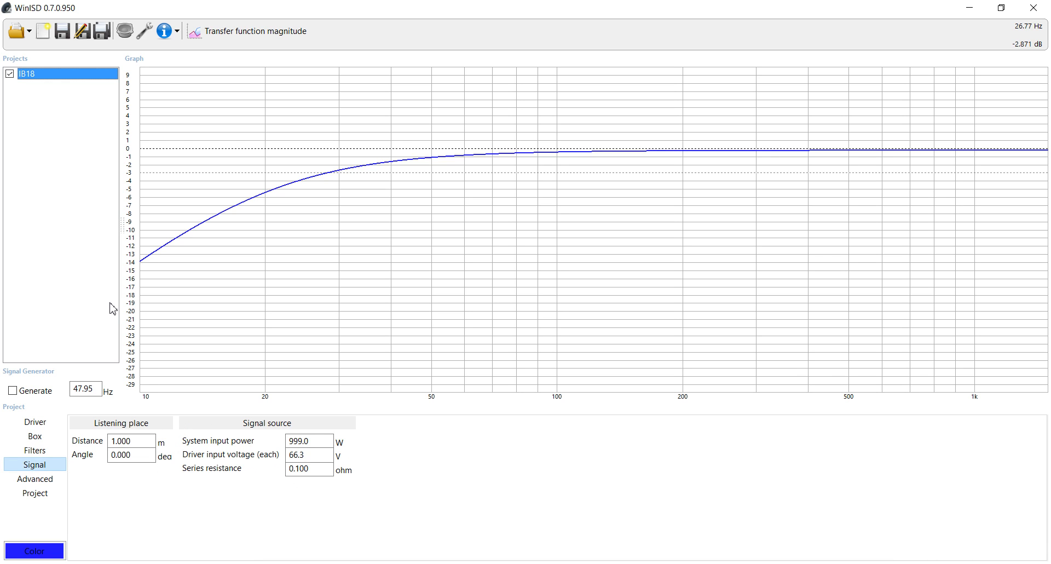
double_click(309, 441)
type("1000")
key("Return")
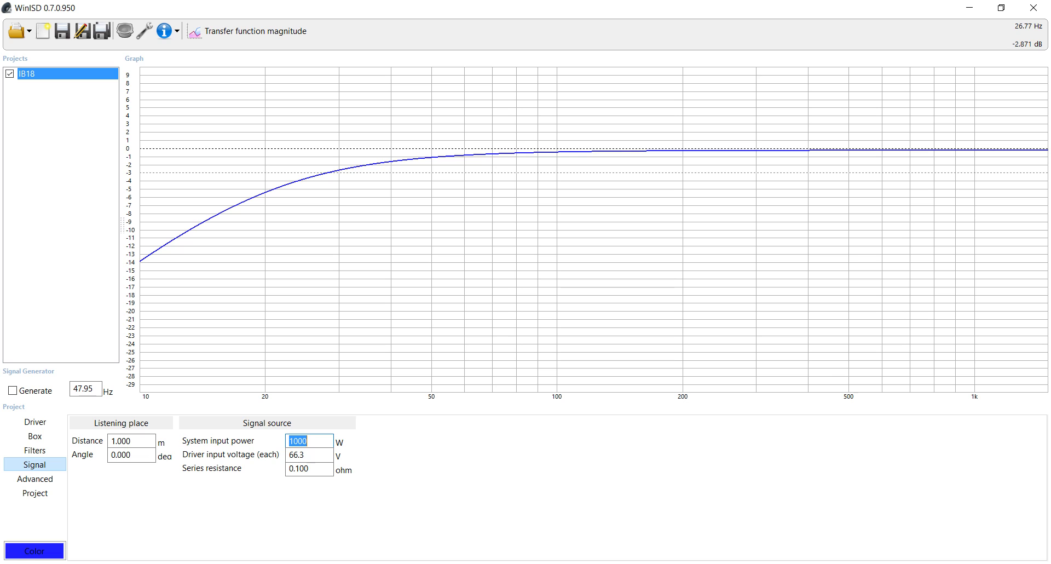
Step: Graph cone excursion and mark its Xmax crossing at 24.16 Hz, 21.839 mm
left_click(287, 33)
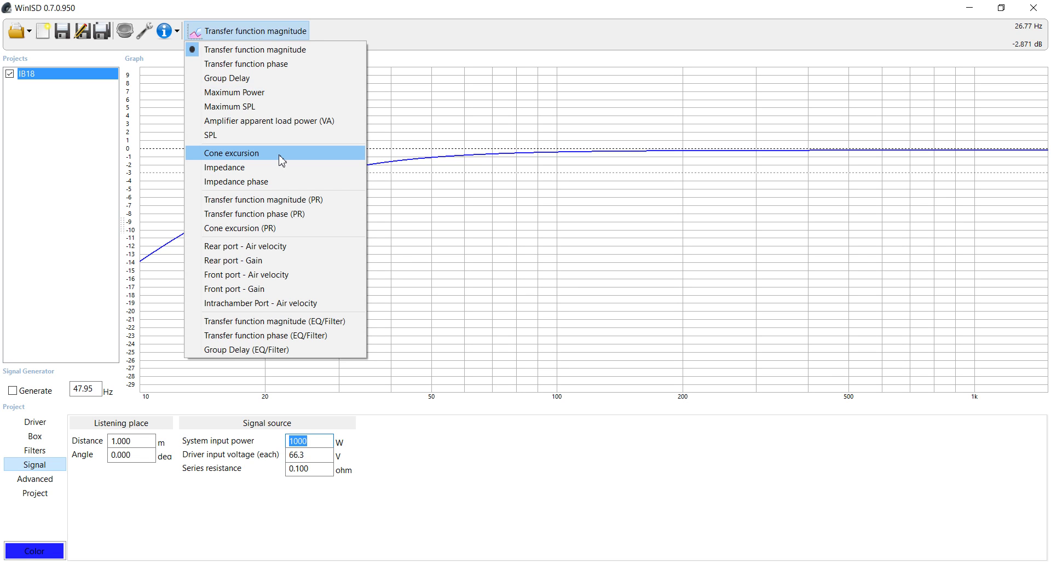
left_click(225, 155)
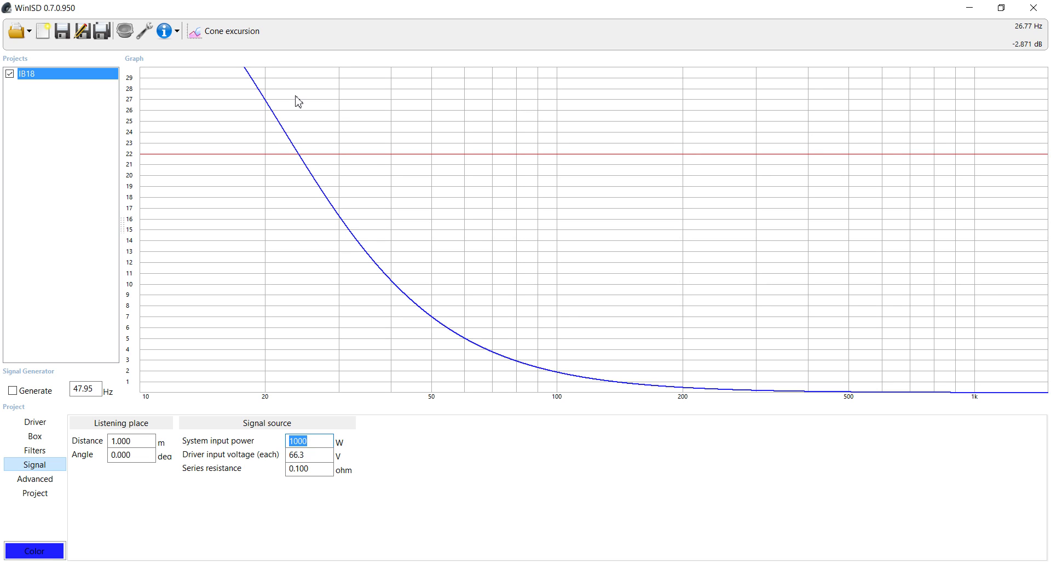
left_click(298, 153)
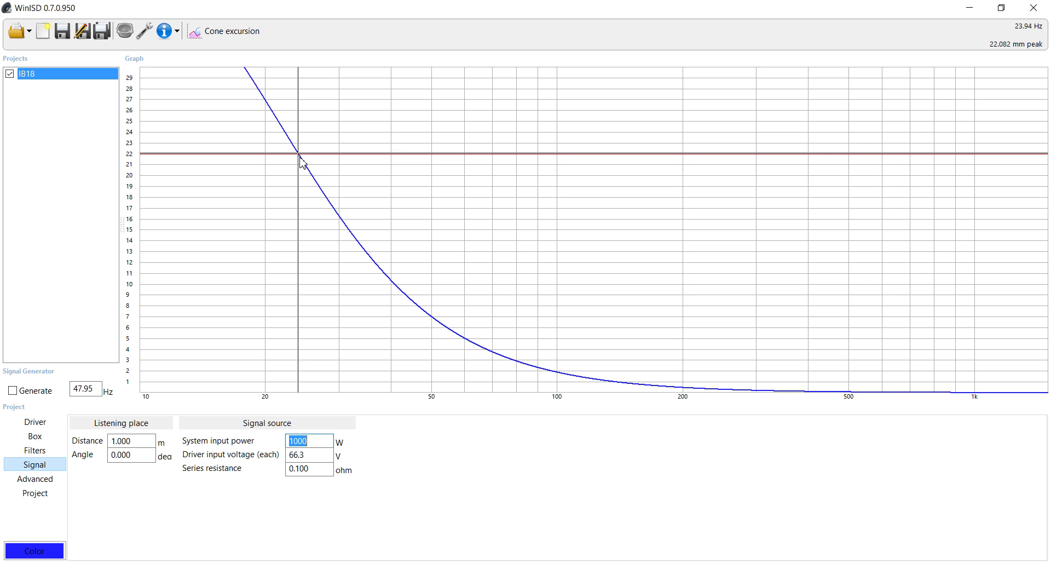
left_click(299, 156)
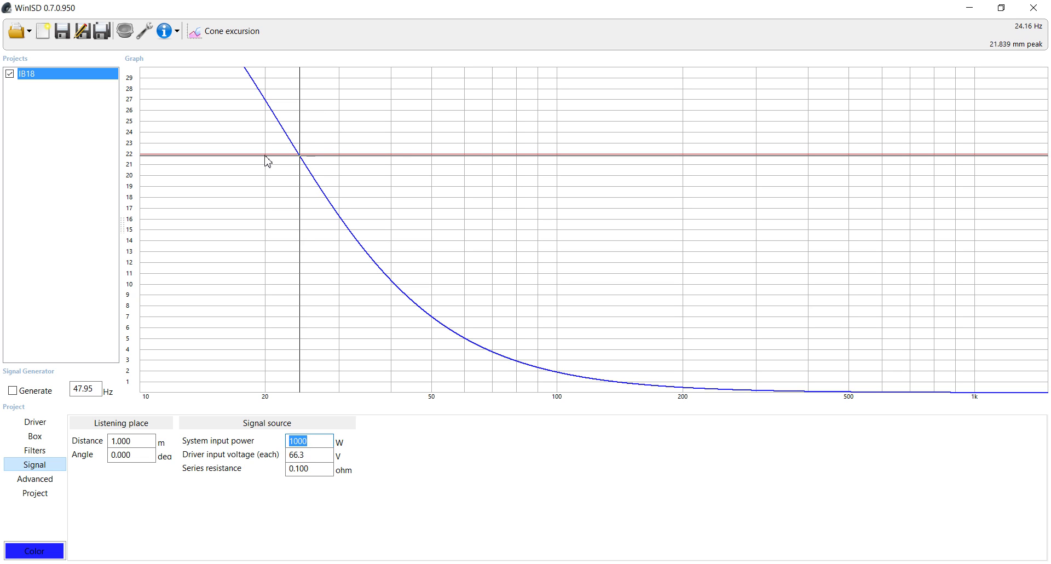
Step: Create a new IB18 filter of type Highpass with the SOS user-specified fc and Q subtype
left_click(34, 436)
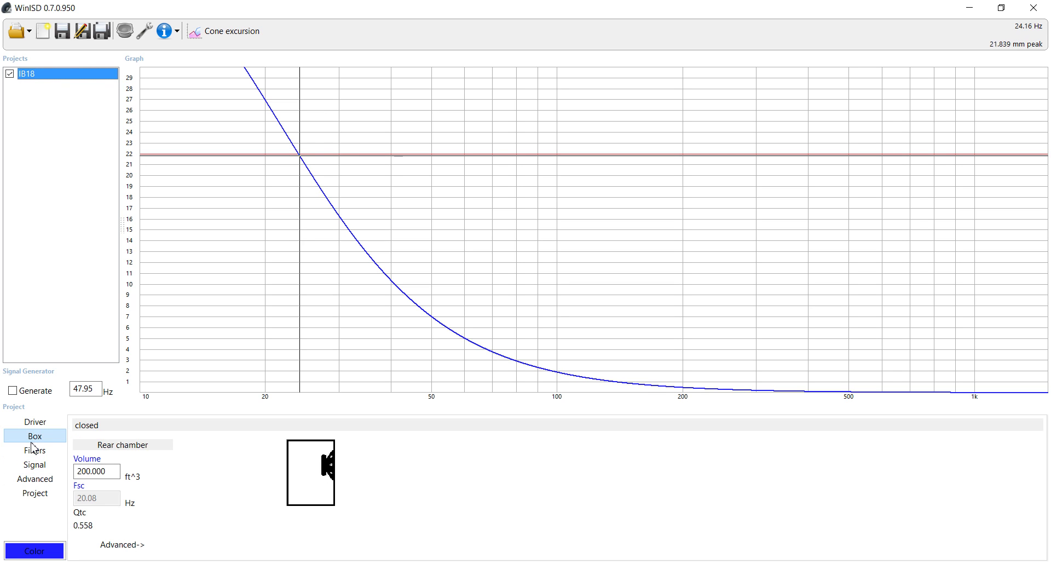
left_click(32, 452)
left_click(85, 551)
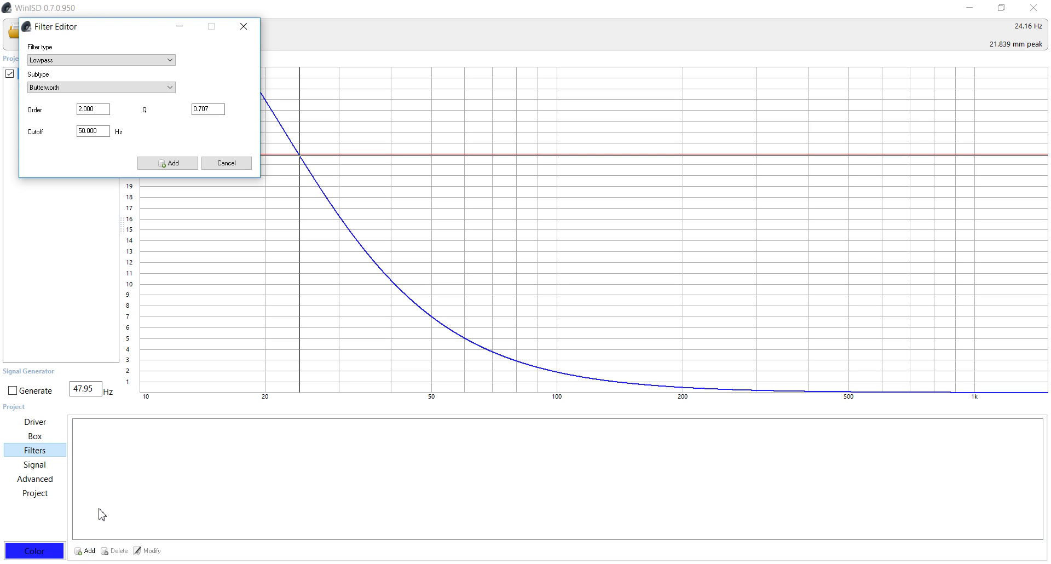
left_click_drag(101, 32, 581, 127)
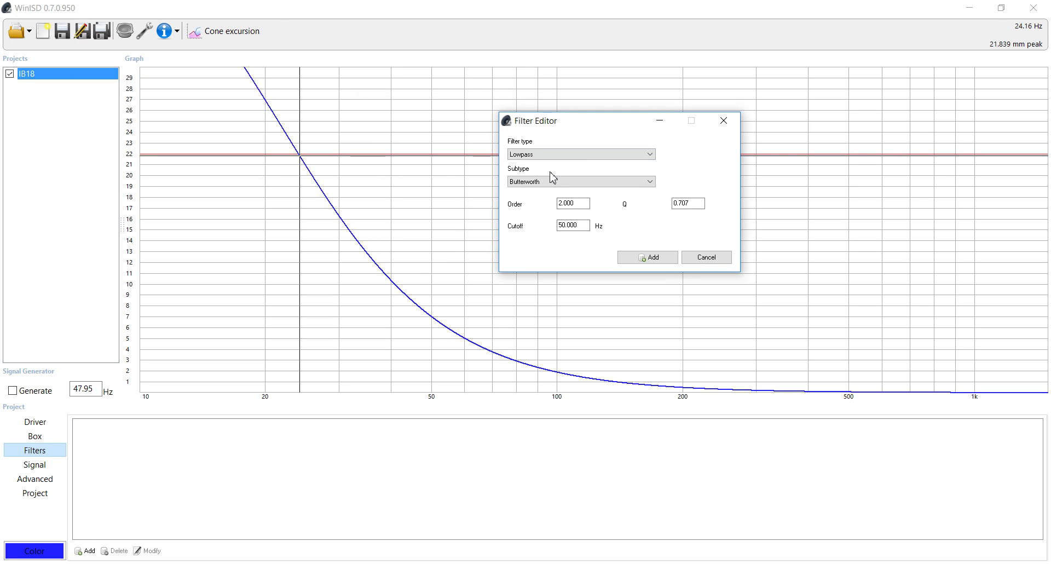
left_click(581, 159)
left_click(548, 168)
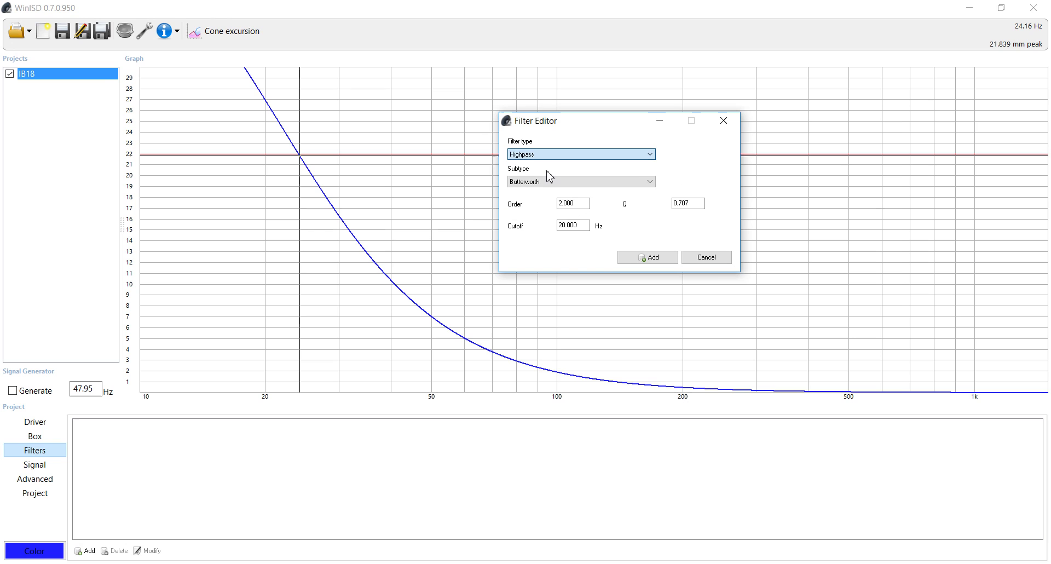
left_click(552, 183)
left_click(548, 213)
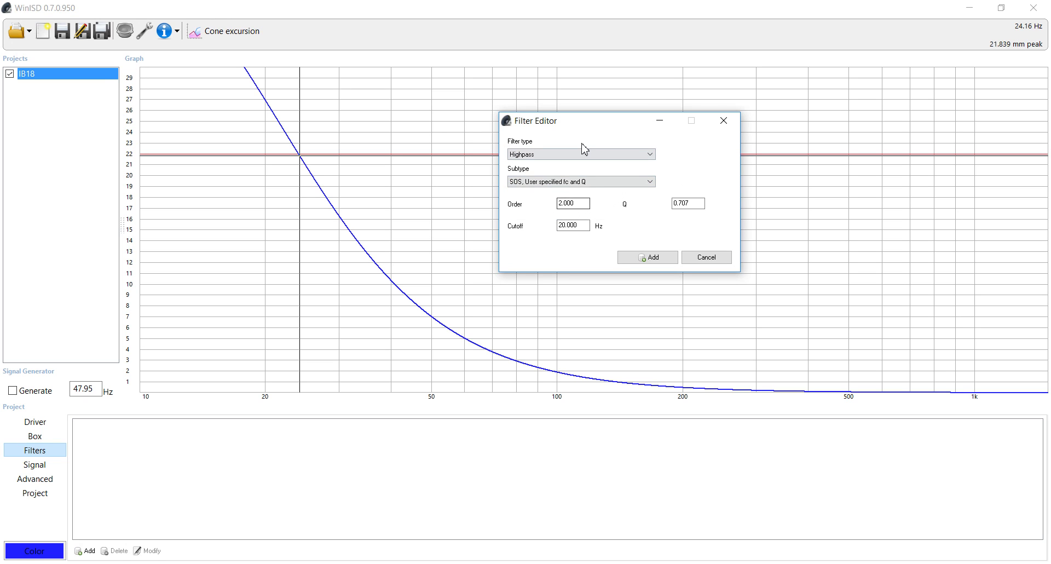
Step: Keep fc 20 Hz and Q 0.707, and add the highpass filter to IB18
left_click_drag(600, 132, 496, 103)
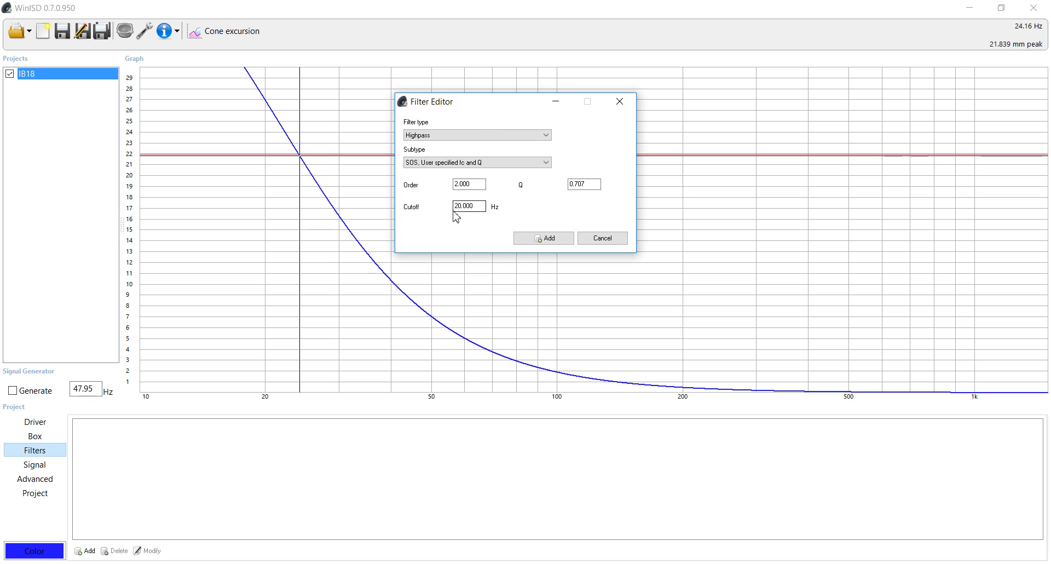
double_click(591, 184)
left_click(584, 194)
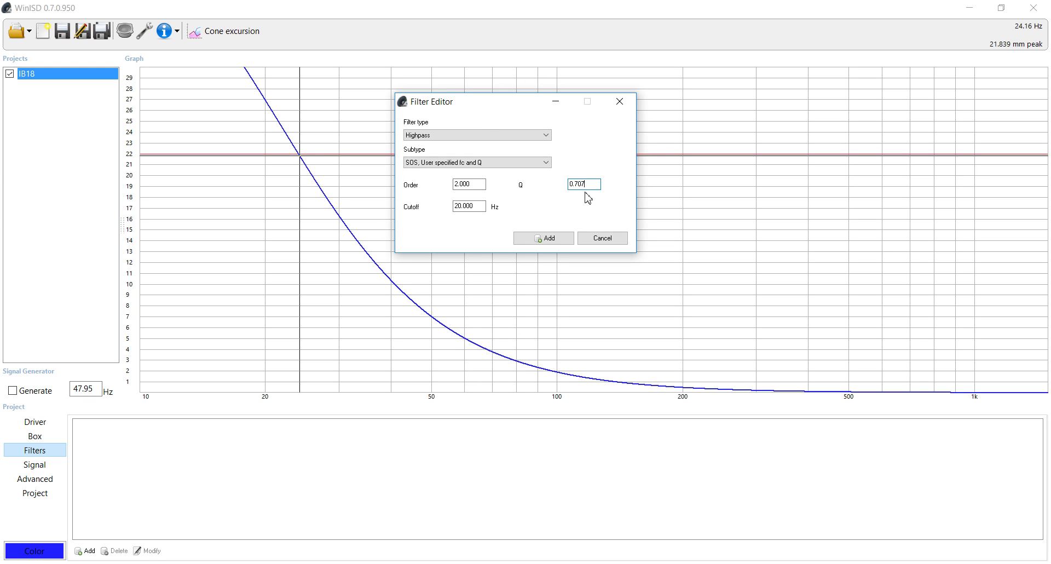
left_click(547, 241)
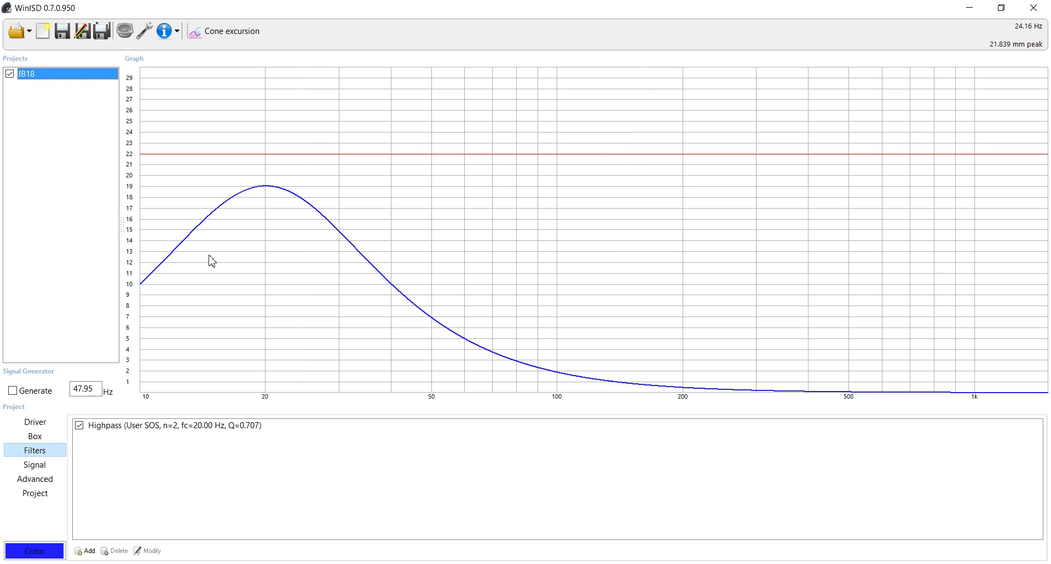
left_click(35, 425)
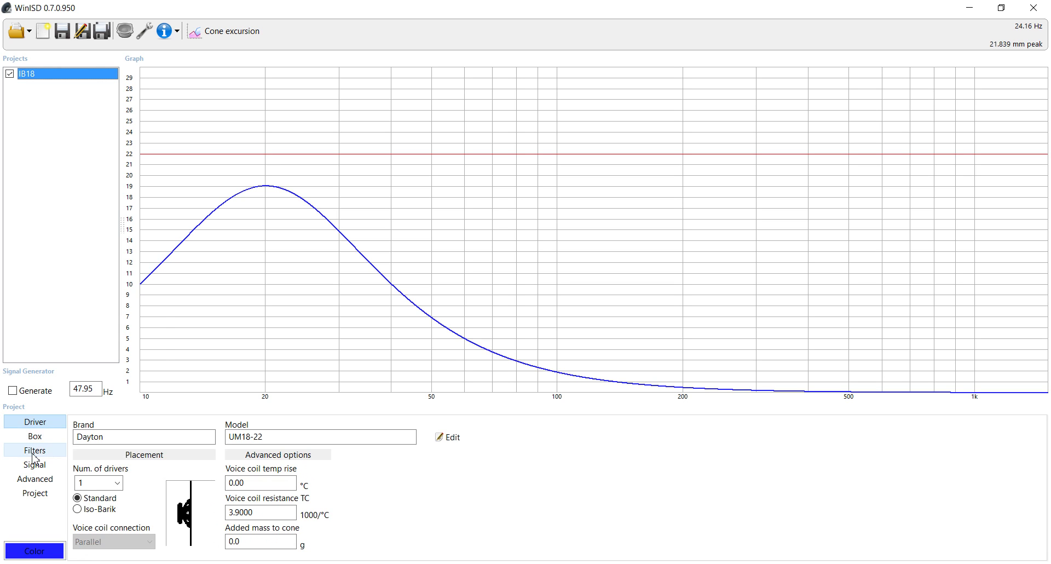
Step: Mark the excursion curve's peak at 19.61 Hz, reading 19.034 mm
left_click(58, 450)
left_click(55, 464)
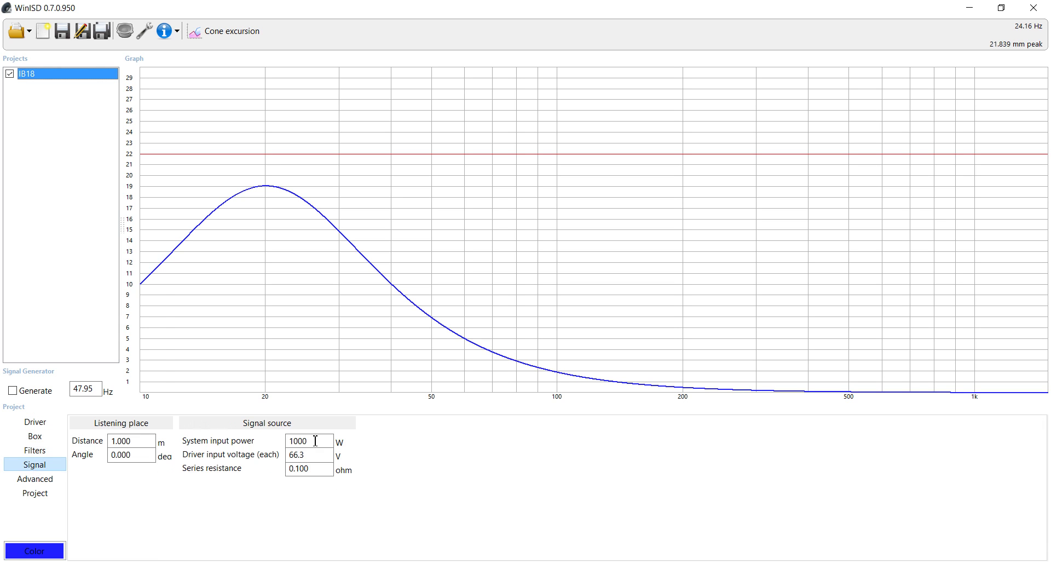
left_click(264, 188)
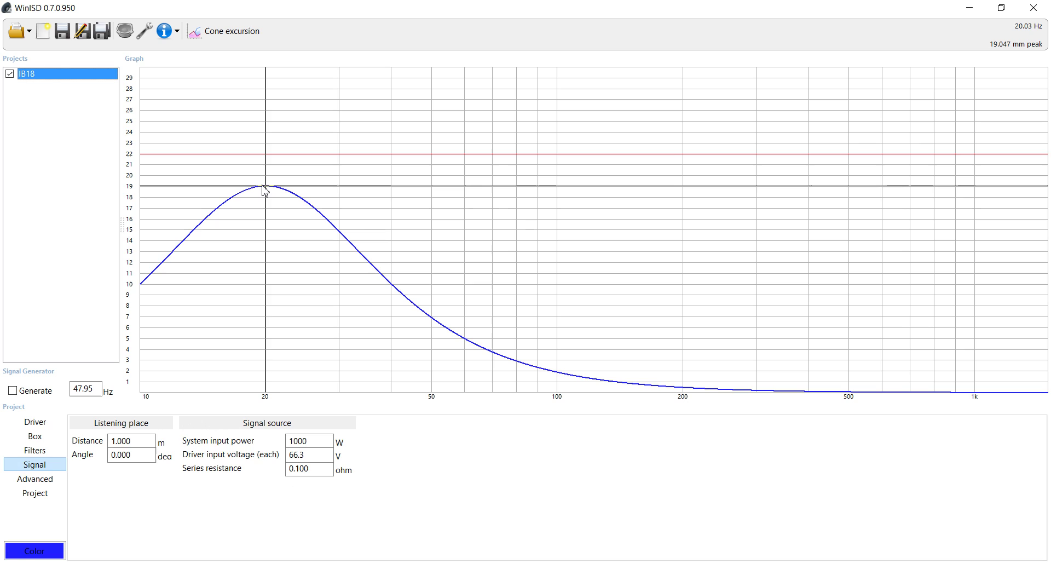
left_click(263, 303)
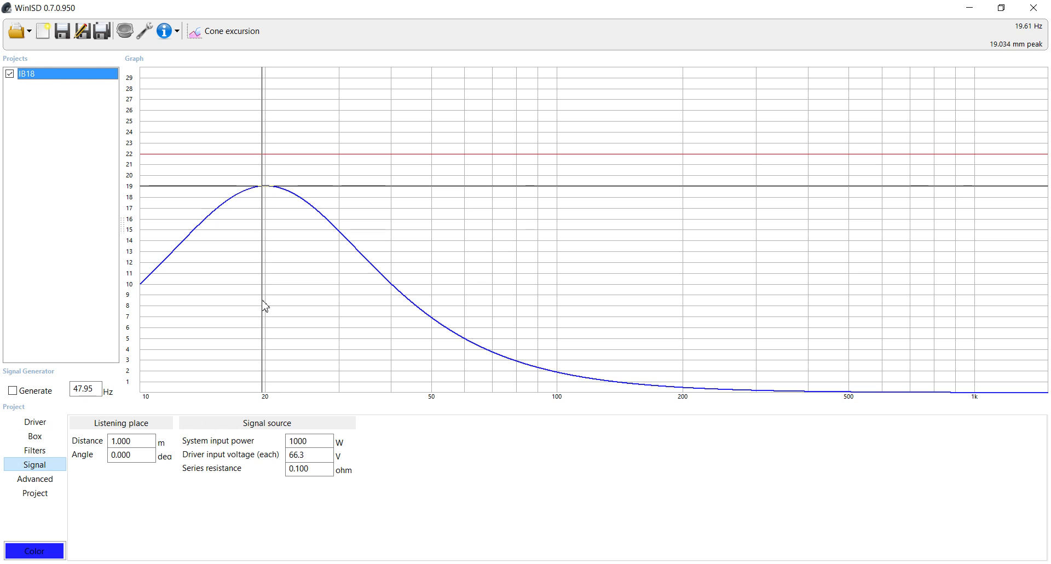
Step: Change IB18's box volume from 200 to 2000, then to 10000 ft^3
left_click(40, 423)
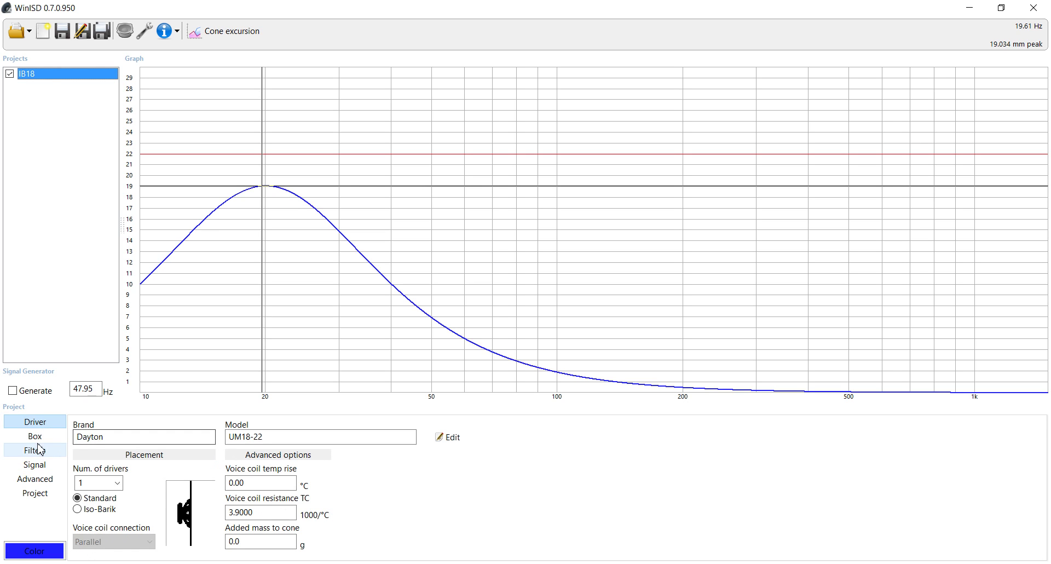
left_click(48, 436)
left_click(115, 476)
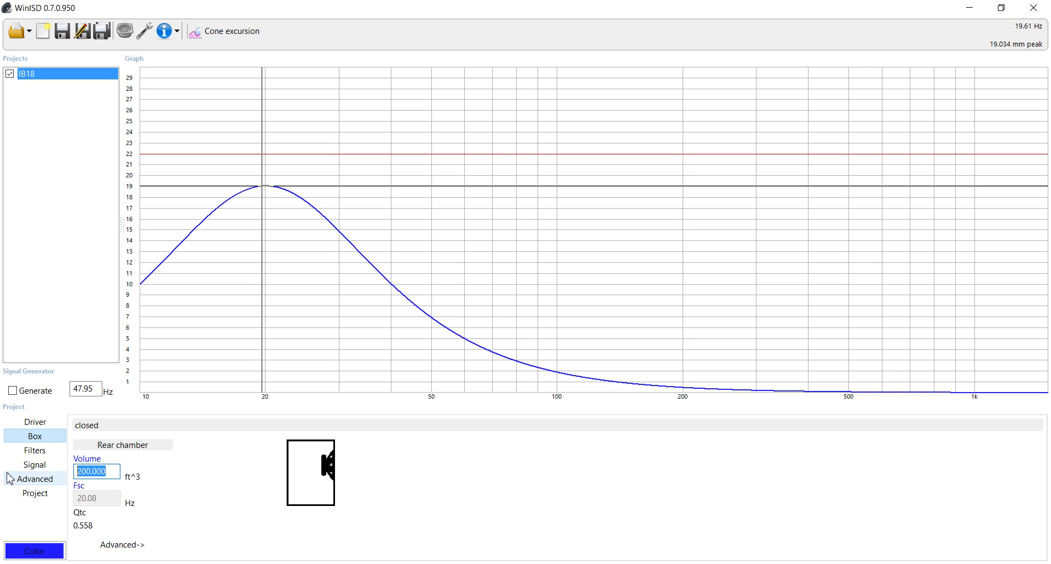
type("2000")
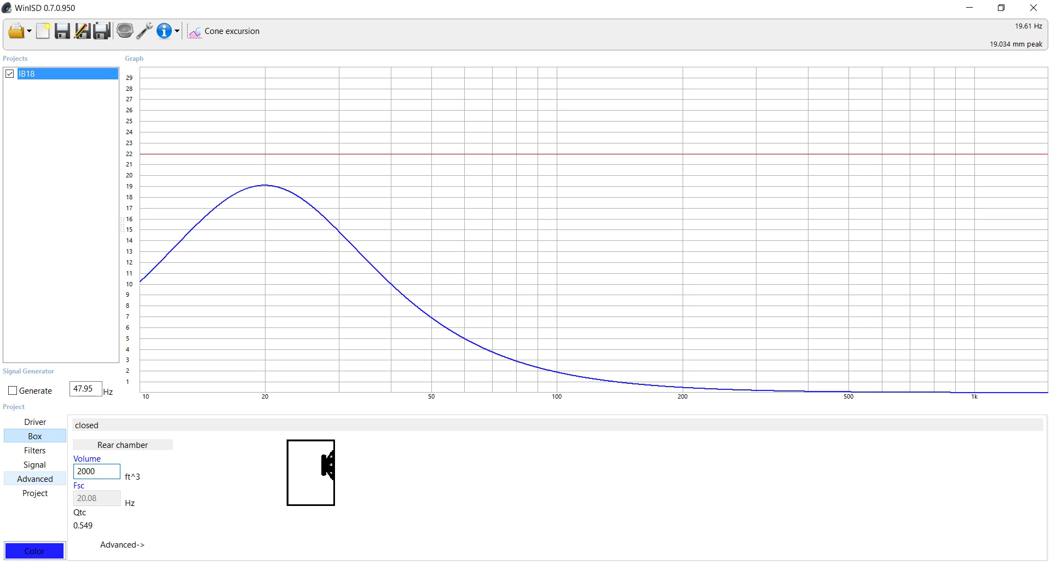
key("ctrl+a")
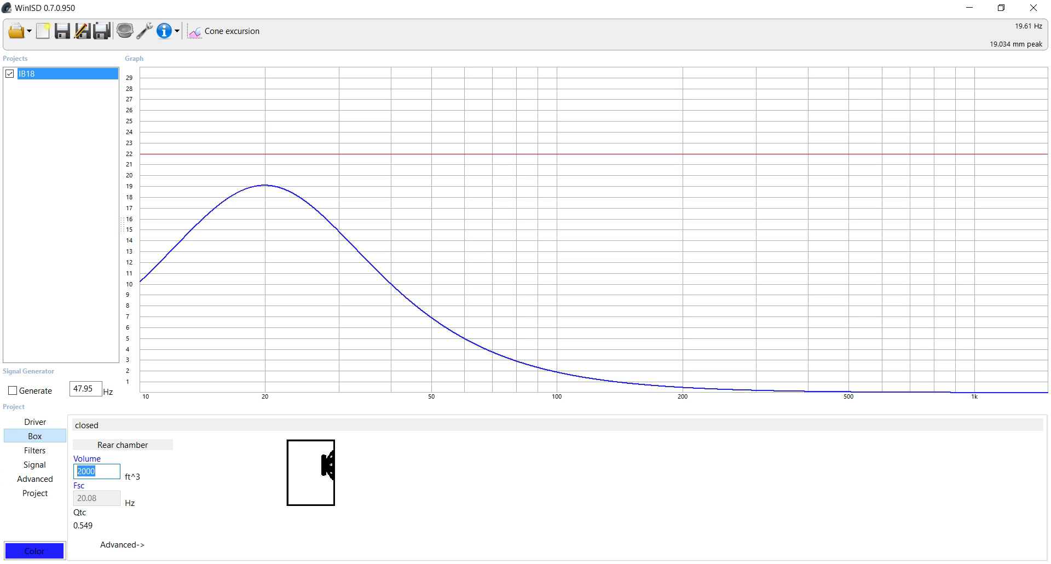
type("10000")
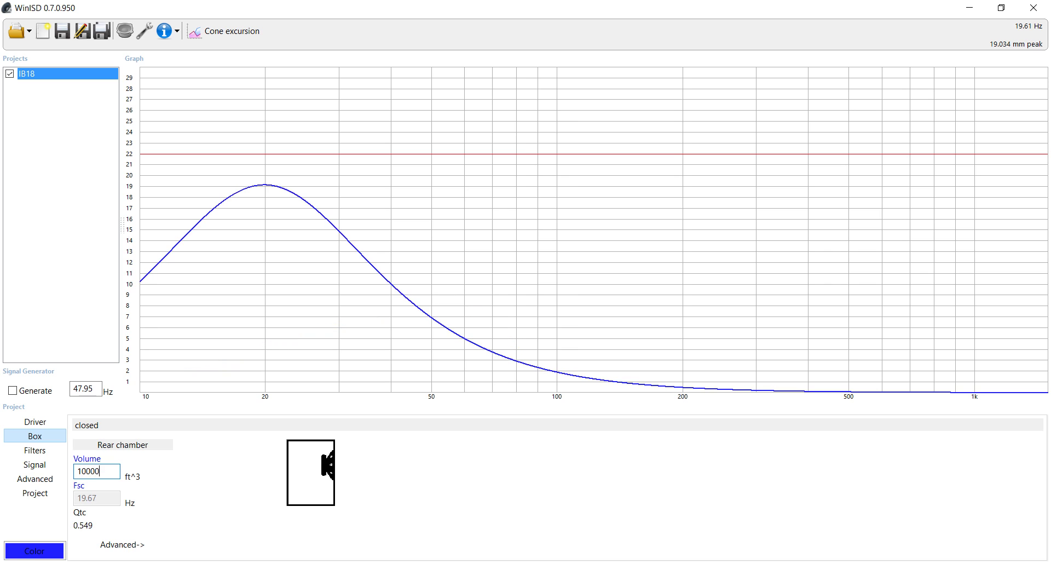
key("Return")
Step: Start a new project with the Dayton UM12-22 driver
left_click(42, 32)
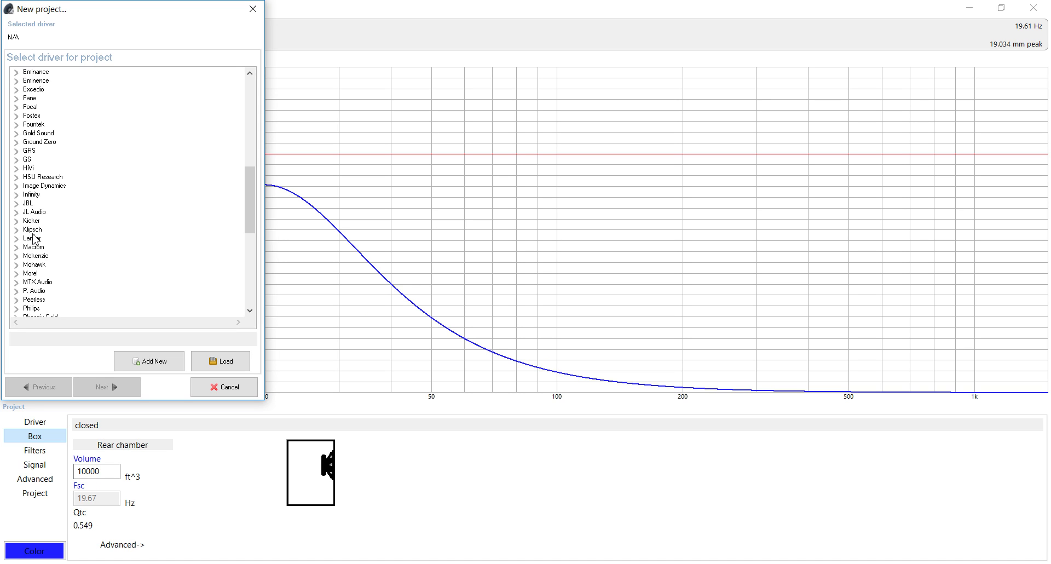
scroll(34, 239, "up", 10)
left_click(16, 195)
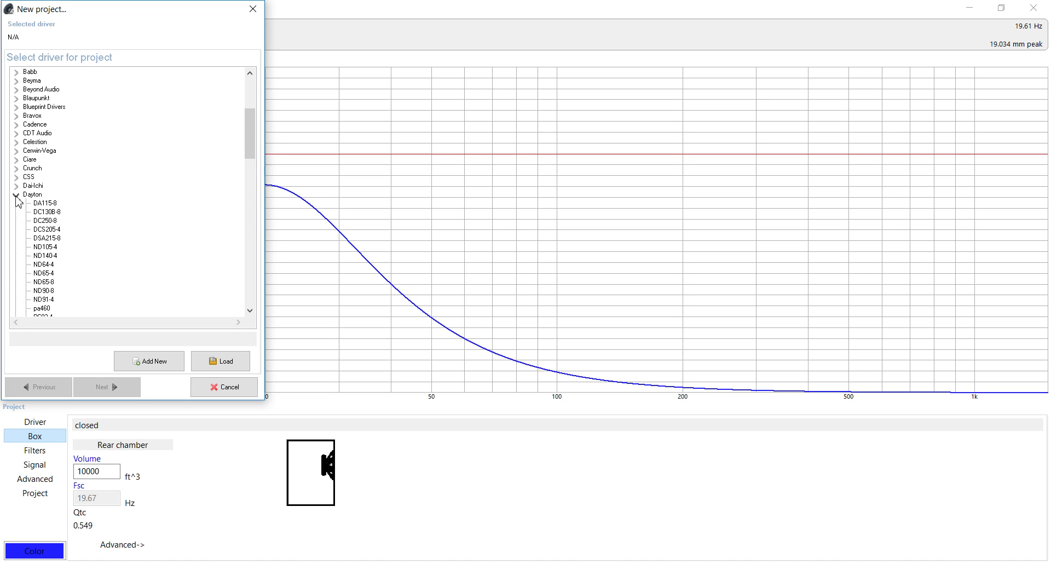
scroll(43, 186, "down", 9)
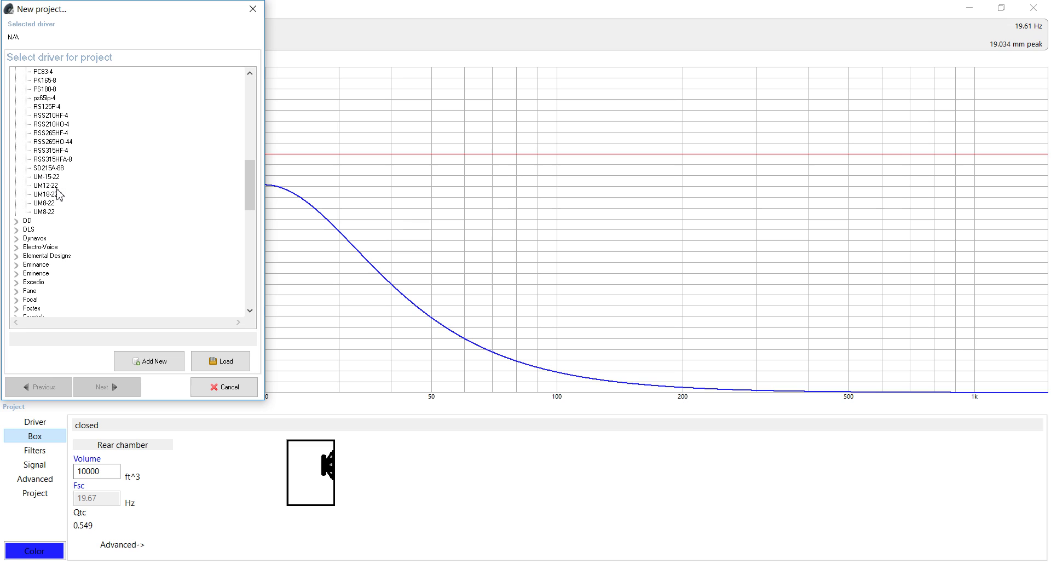
left_click(55, 187)
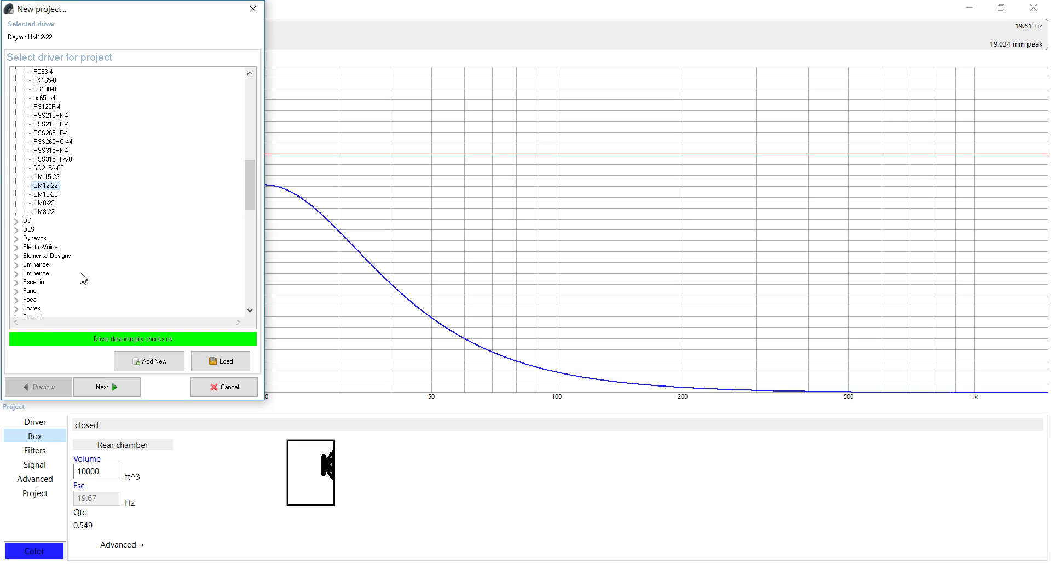
Step: Accept the default setup steps, name the project IB12, and create it
left_click(101, 390)
left_click(110, 389)
left_click(113, 388)
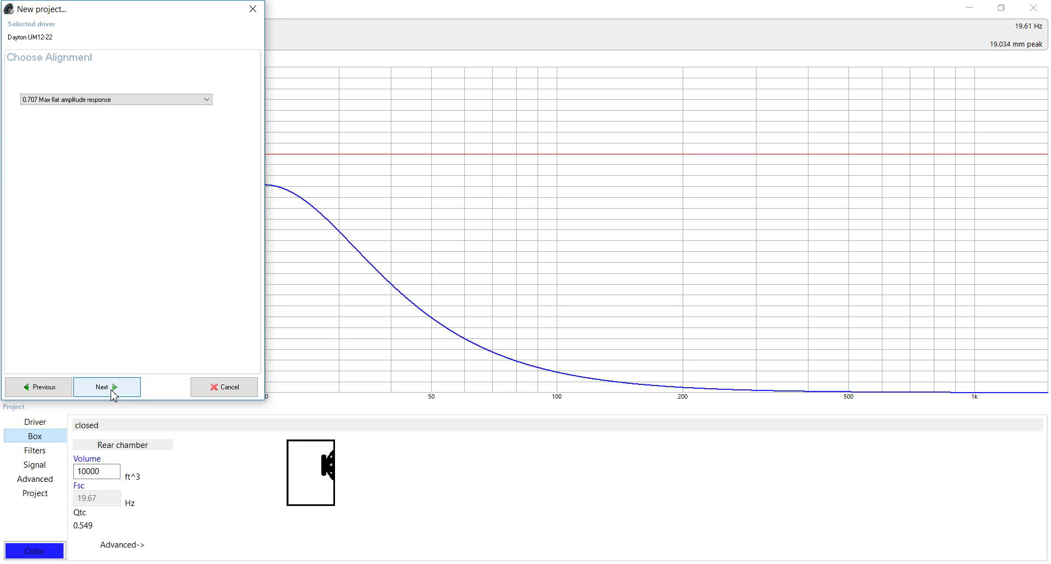
left_click(112, 388)
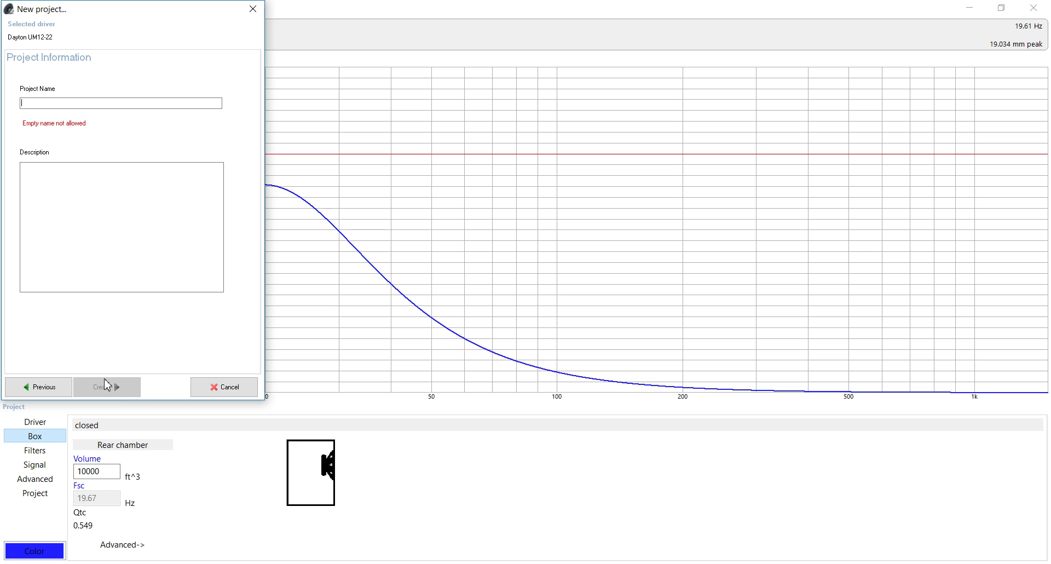
type("IB12")
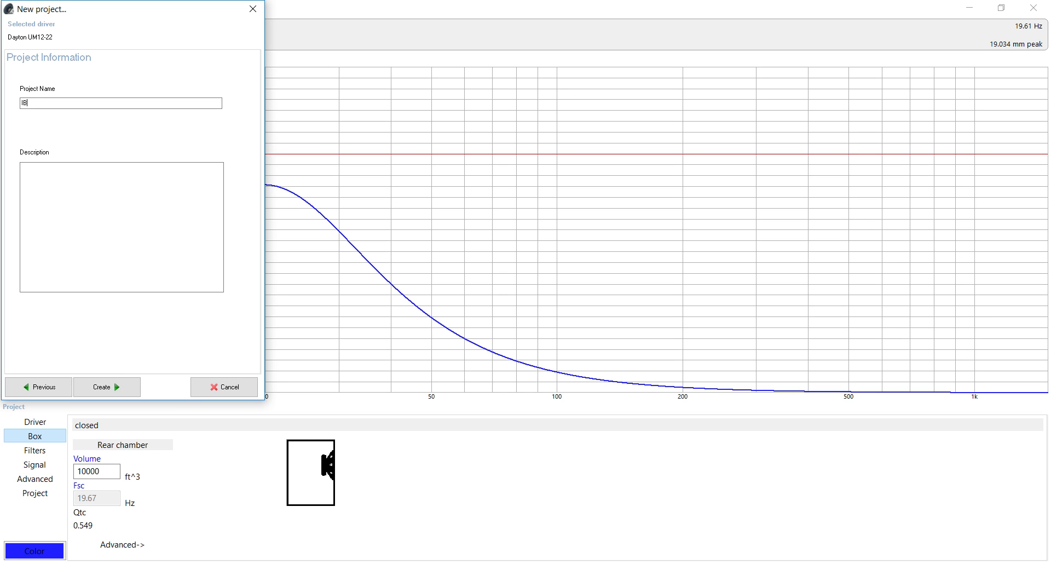
left_click(107, 385)
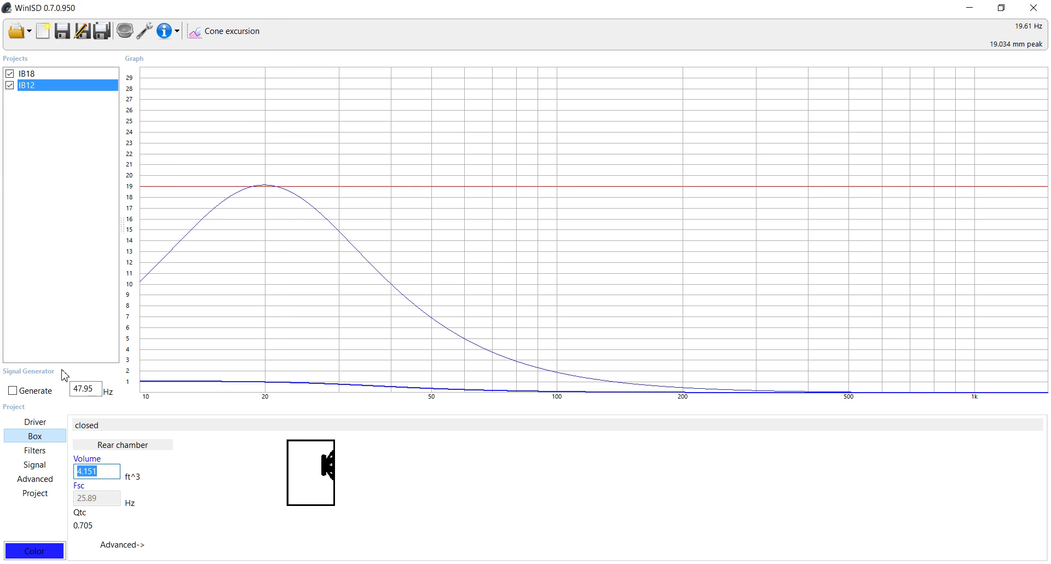
Step: Set IB12's system input power to 600 W, fixing a mistyped 6500
left_click(61, 465)
double_click(295, 441)
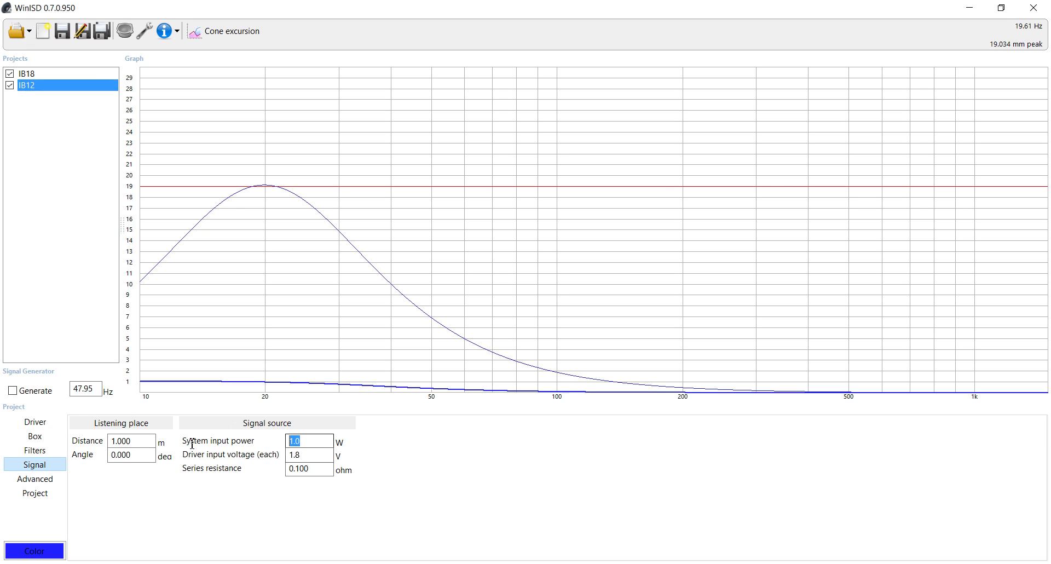
type("6500")
key("BackSpace")
key("BackSpace")
key("BackSpace")
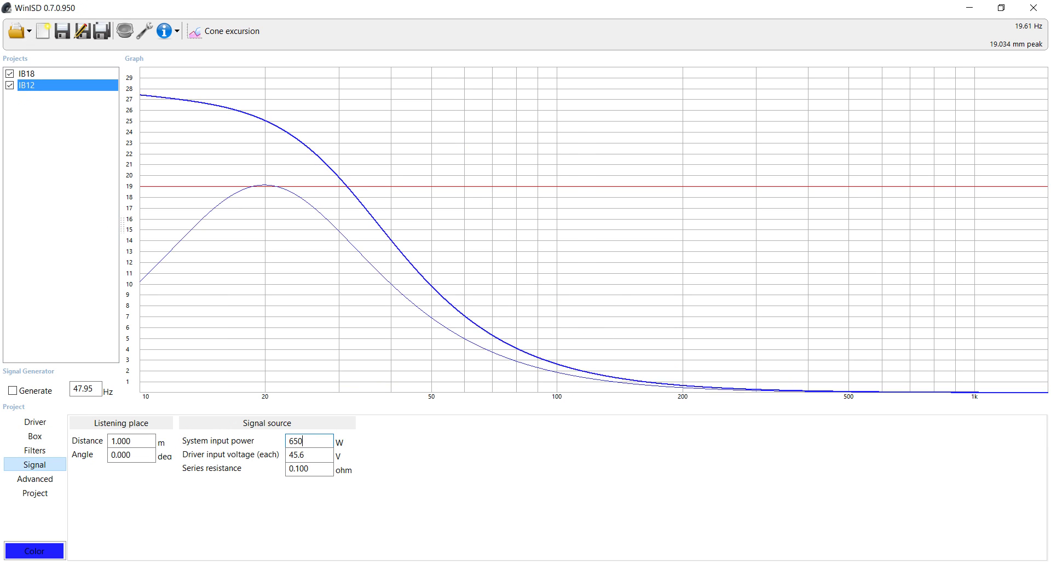
type("00")
double_click(296, 441)
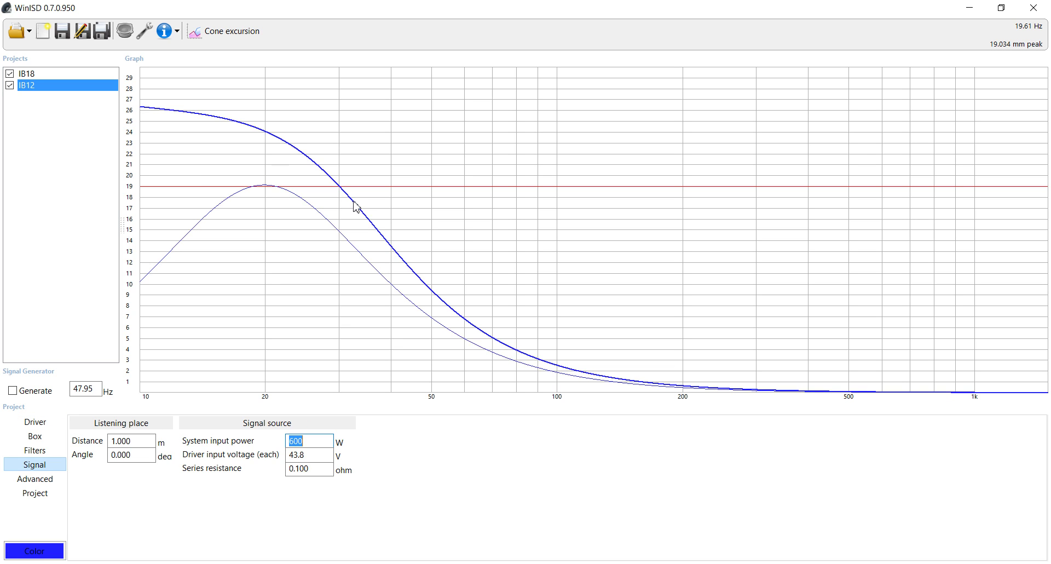
left_click(38, 450)
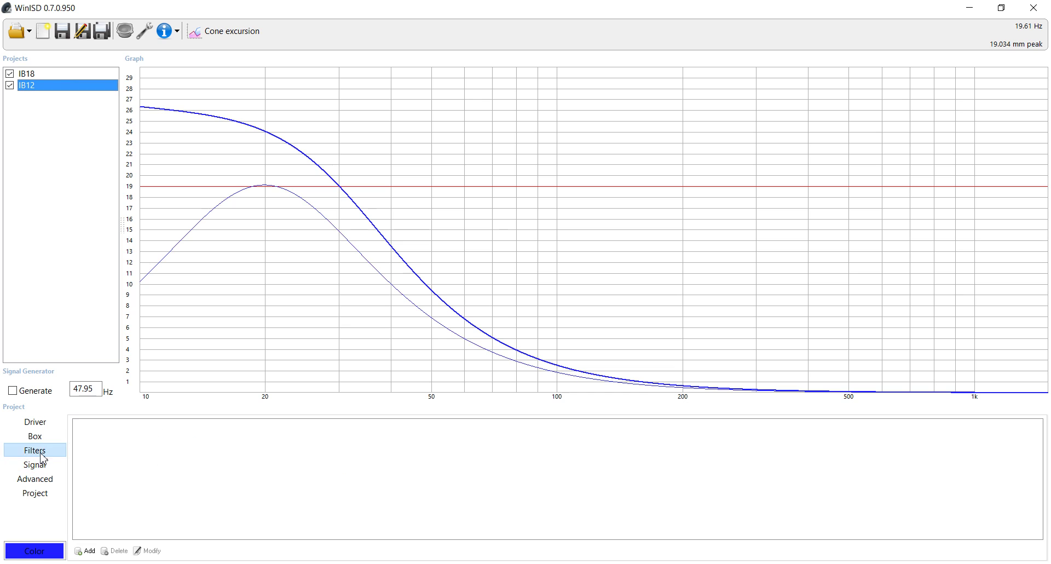
Step: Add a second-order 20 Hz SOS highpass filter (Q 0.707) to IB12
left_click(85, 550)
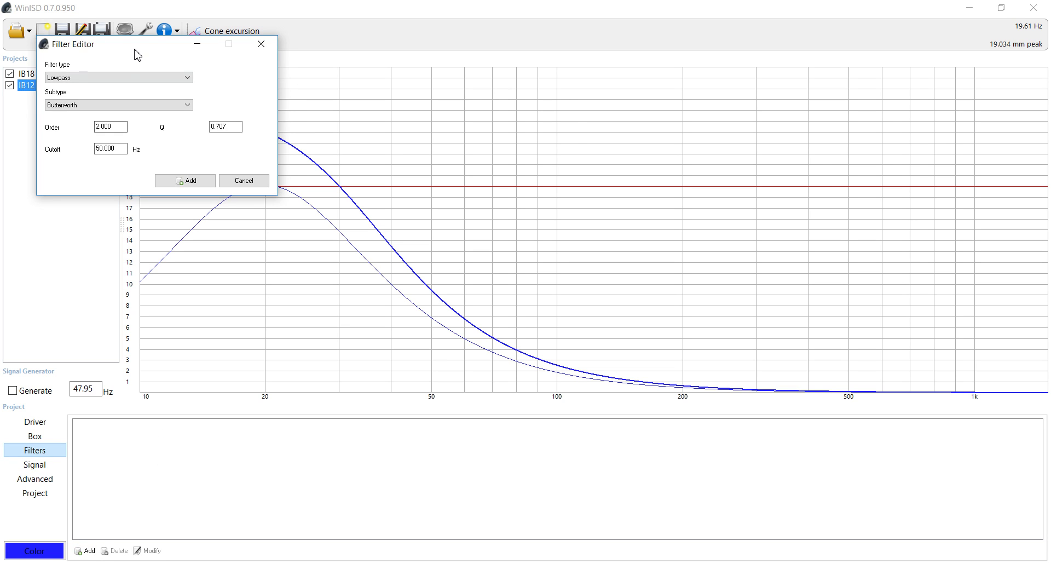
left_click_drag(134, 49, 668, 95)
left_click(671, 125)
left_click(624, 131)
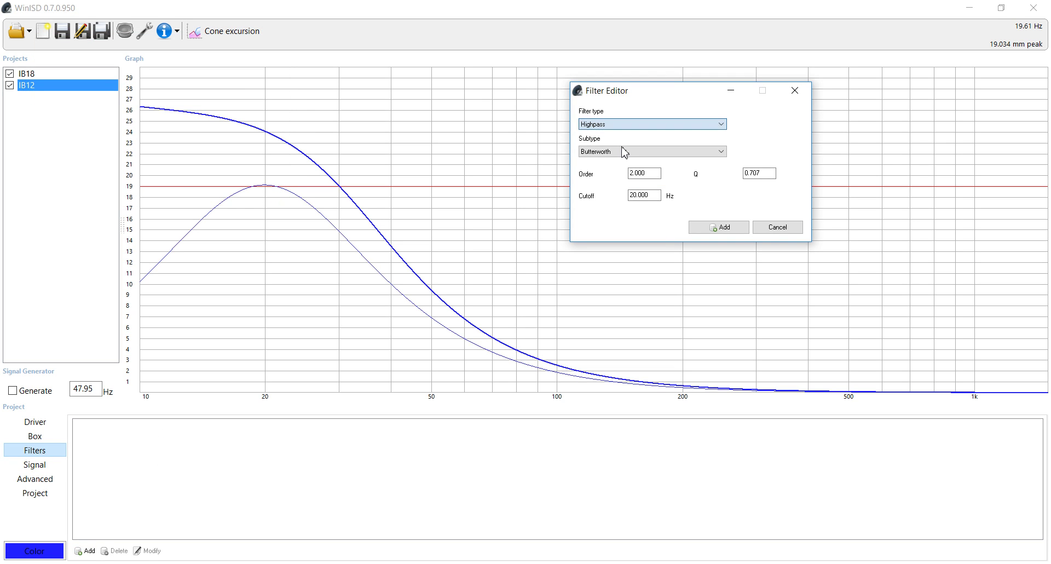
left_click(646, 152)
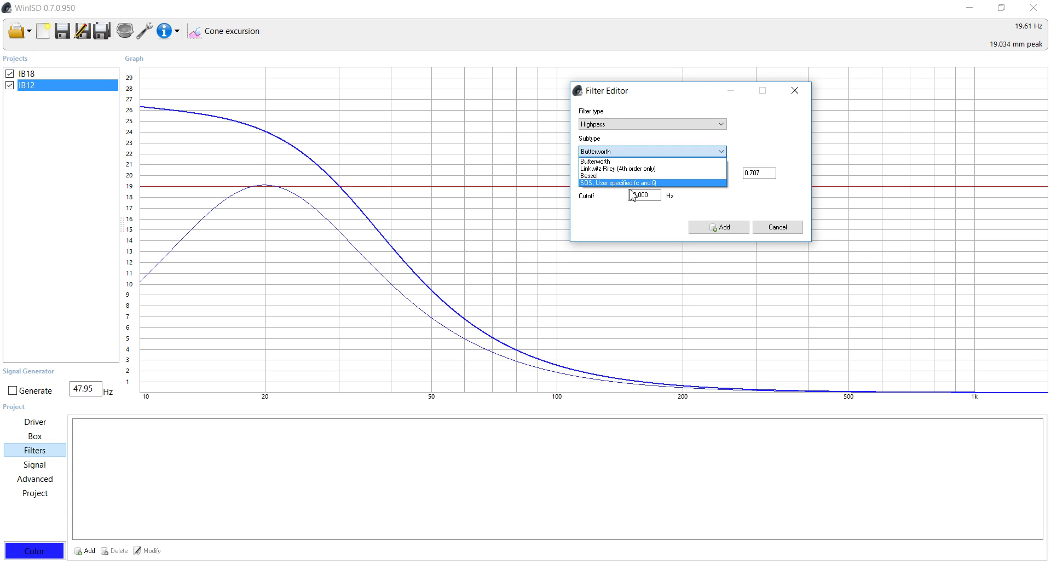
left_click(627, 183)
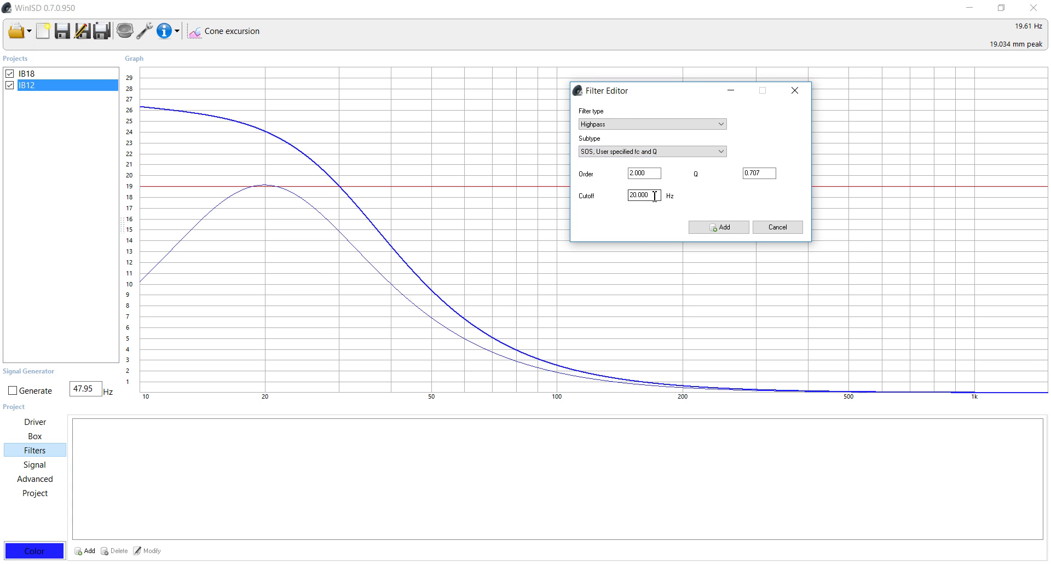
left_click(728, 230)
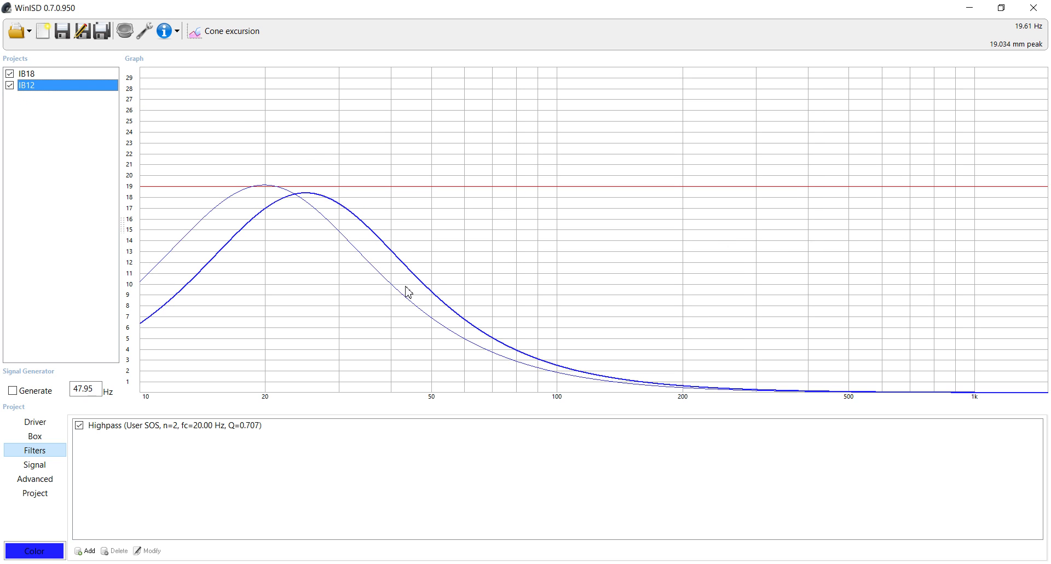
Step: Change IB12's excursion curve colour to bright green
left_click(44, 557)
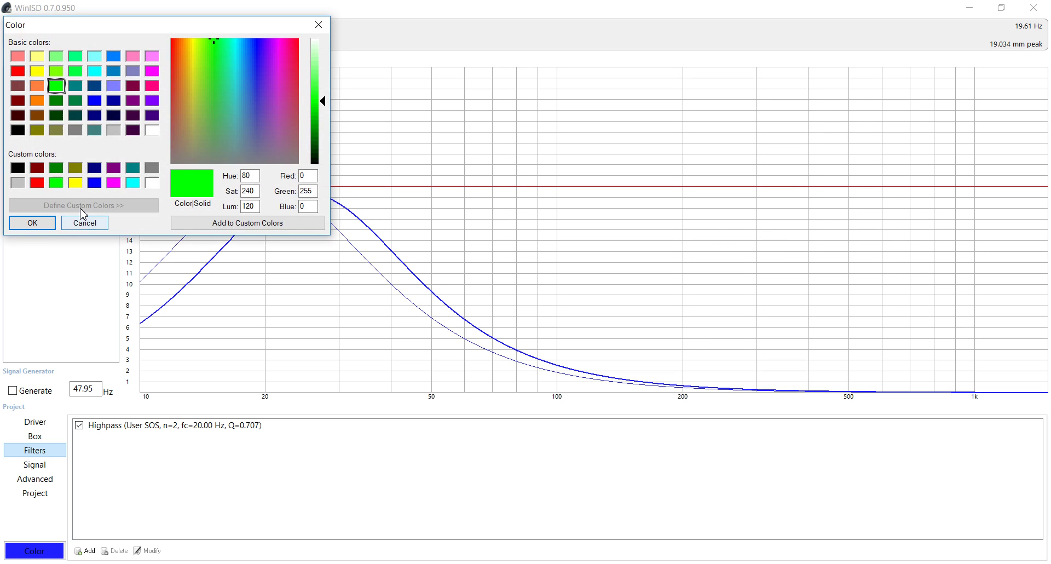
left_click(56, 182)
left_click(32, 223)
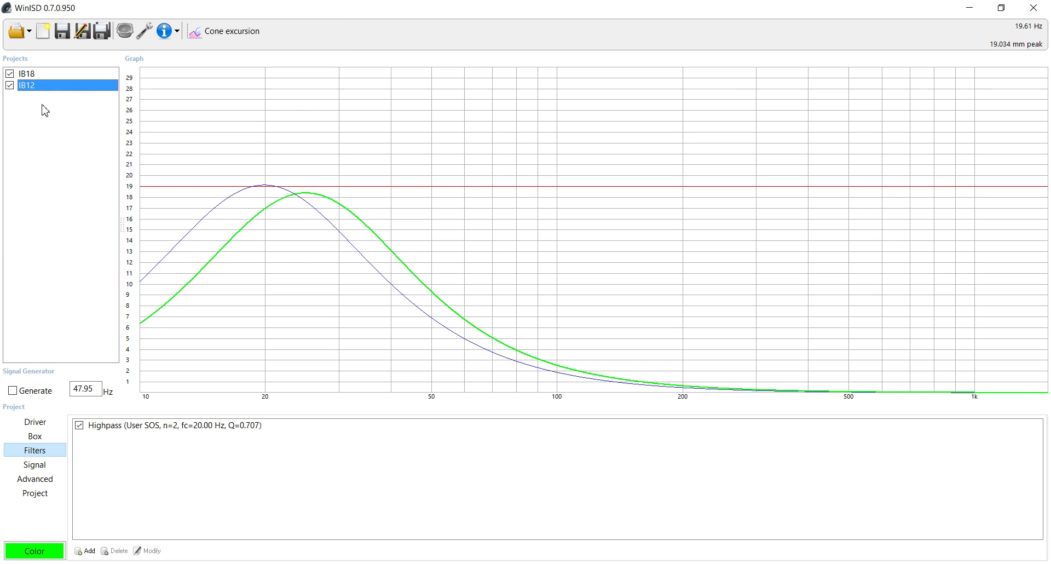
Step: Change IB12's box volume from 4.151 to 2000 ft³, giving Fsc 25.99 Hz and Qtc 0.598
left_click(36, 436)
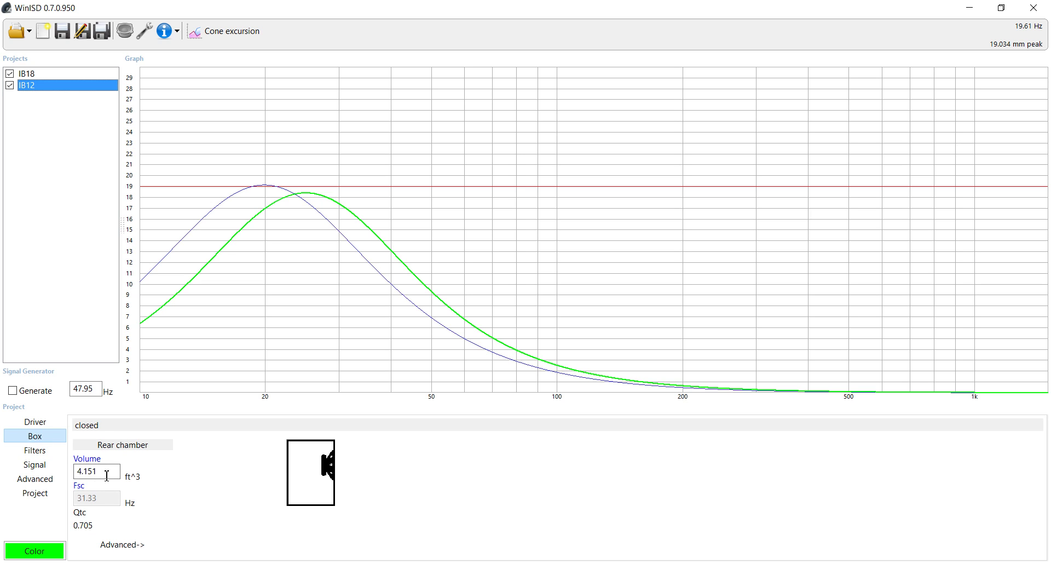
left_click_drag(101, 471, 49, 474)
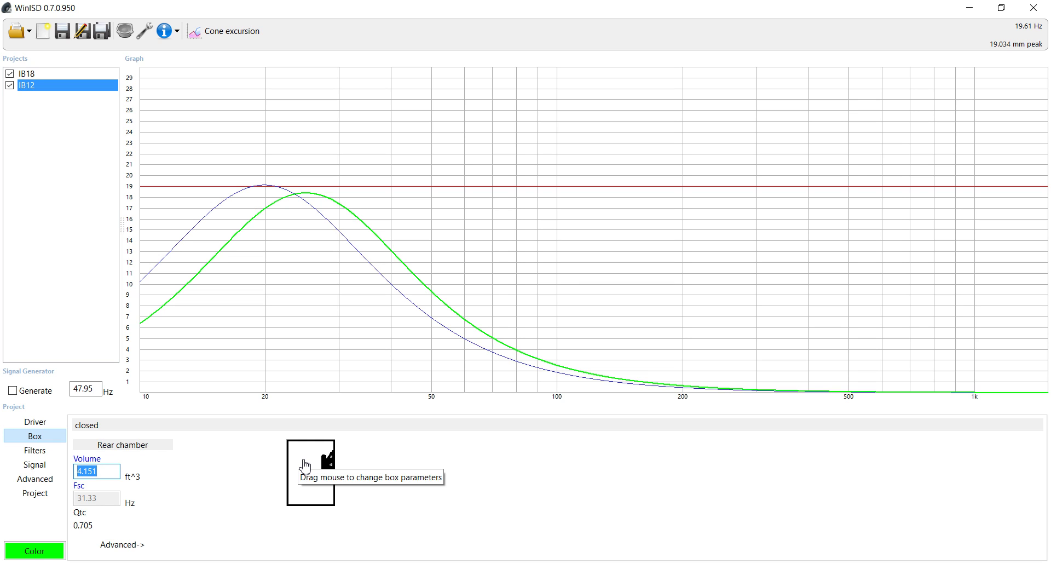
type("10")
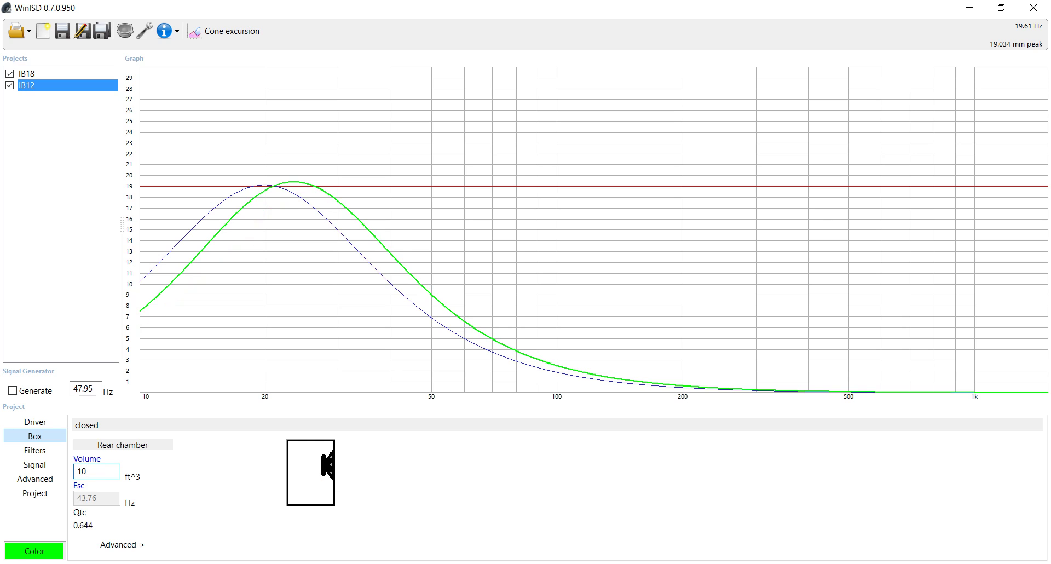
key("Return")
type("2000")
key("Return")
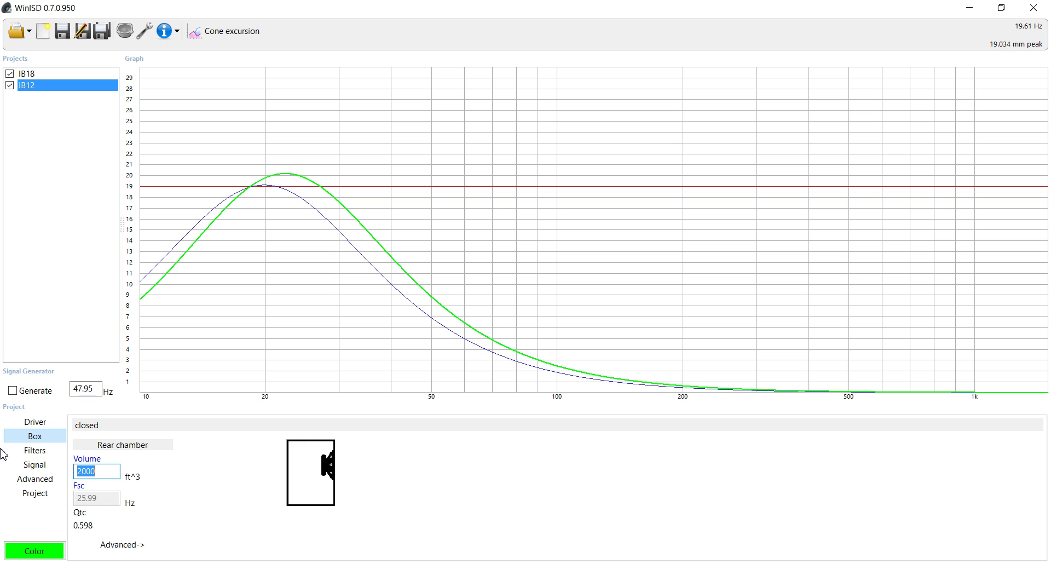
Step: Lower IB12's system input power from 599.5 W to 500 W (40.0 V)
left_click(33, 451)
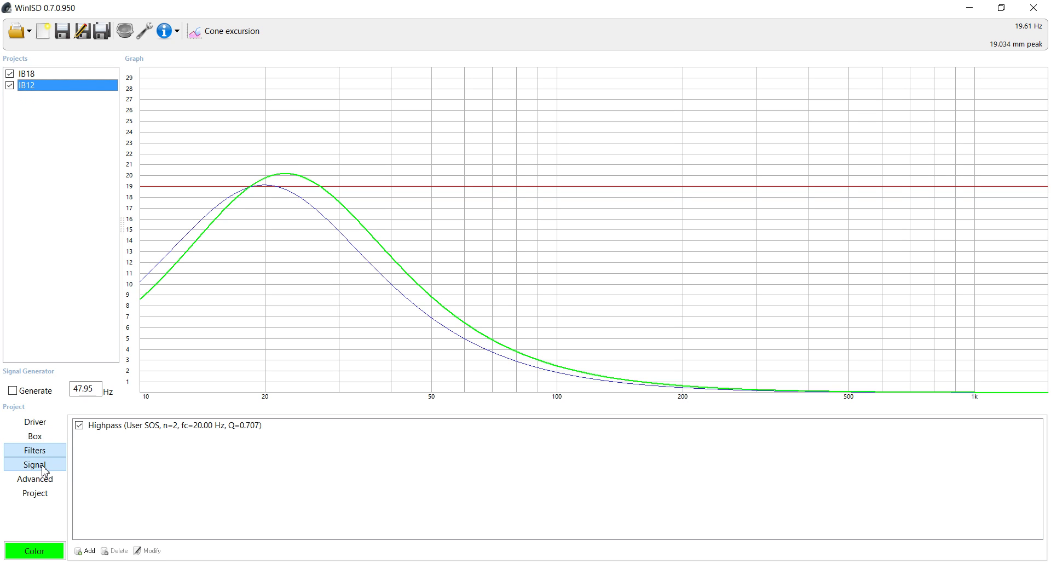
left_click(44, 469)
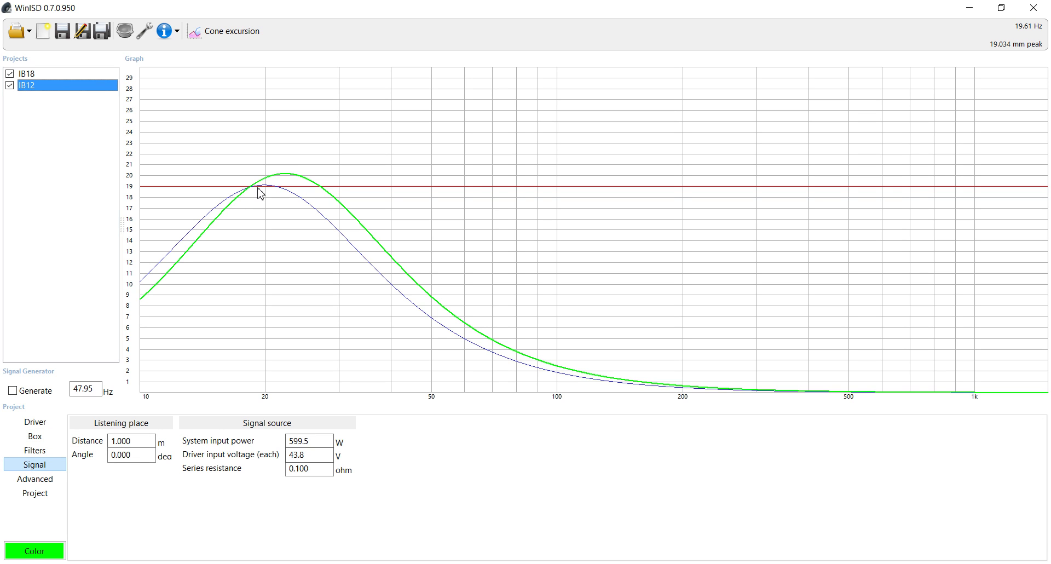
left_click_drag(319, 438, 176, 446)
type("50")
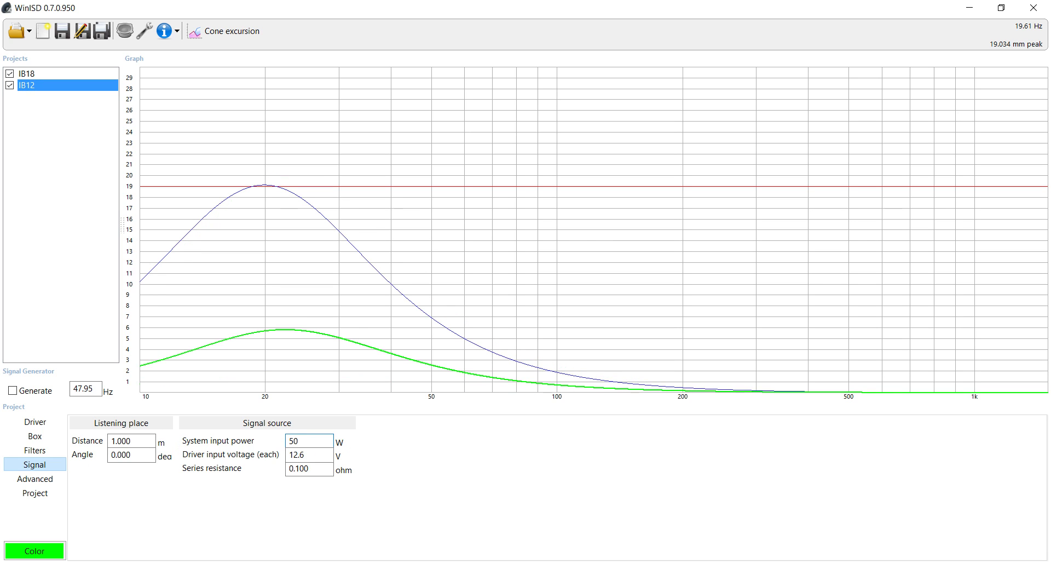
type("0")
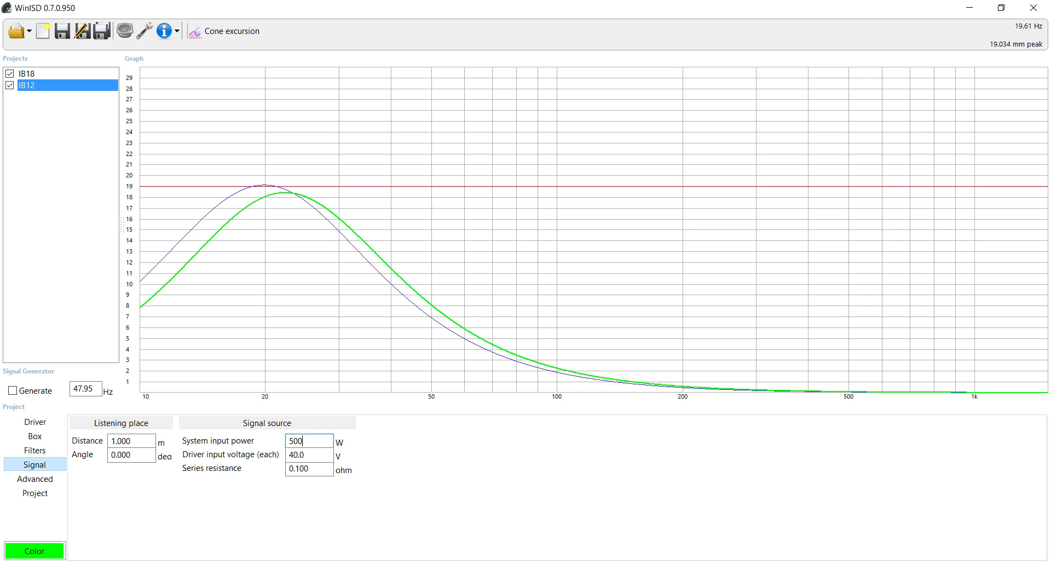
key("ctrl+a")
left_click(225, 31)
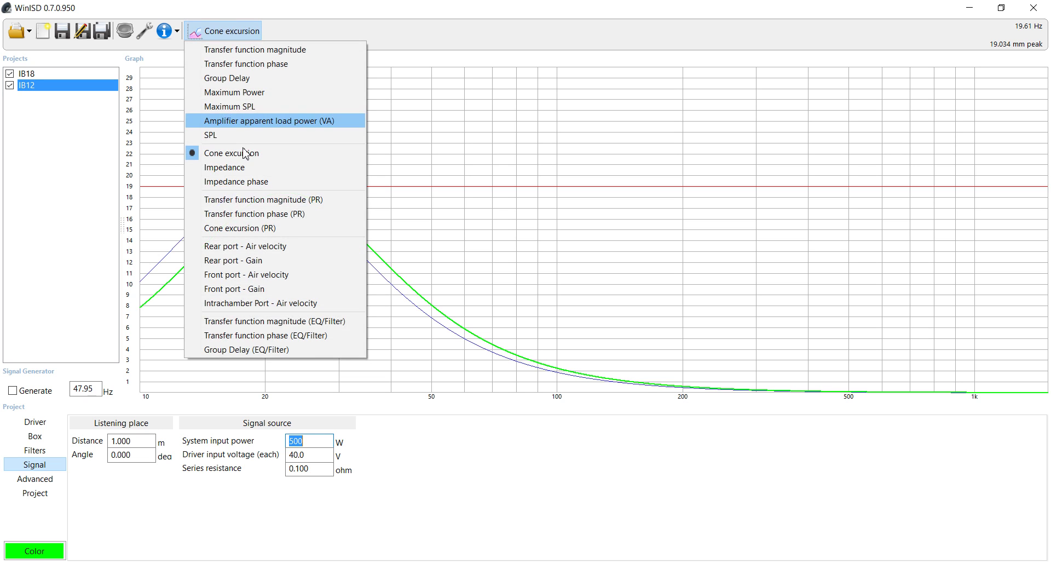
left_click(291, 51)
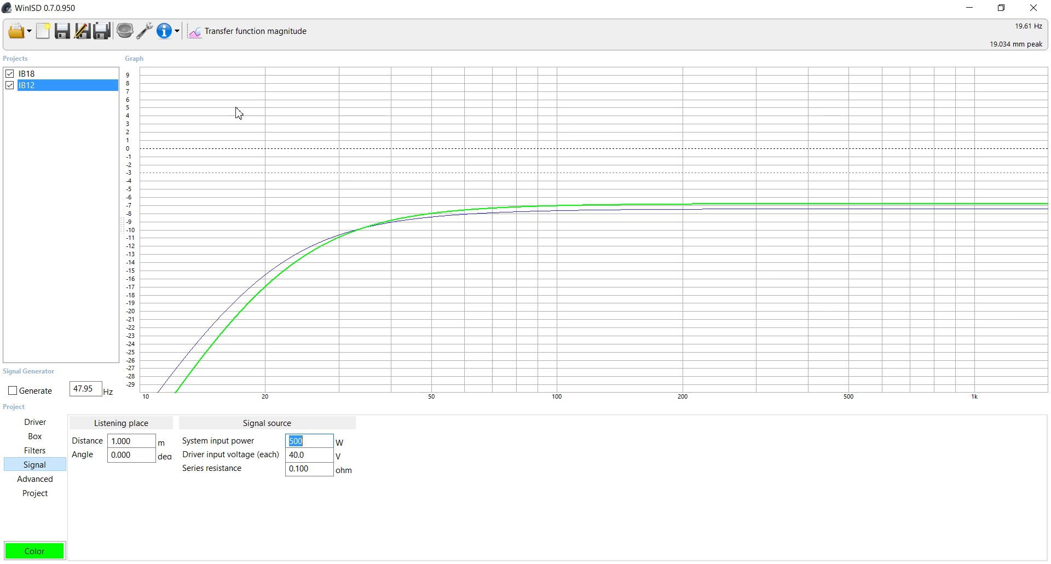
left_click(228, 35)
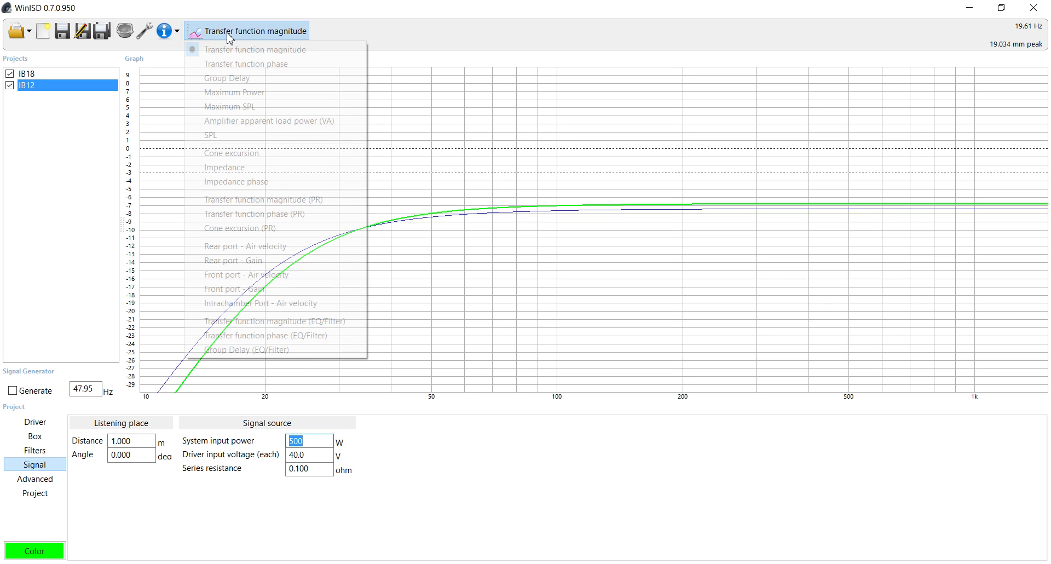
left_click(235, 153)
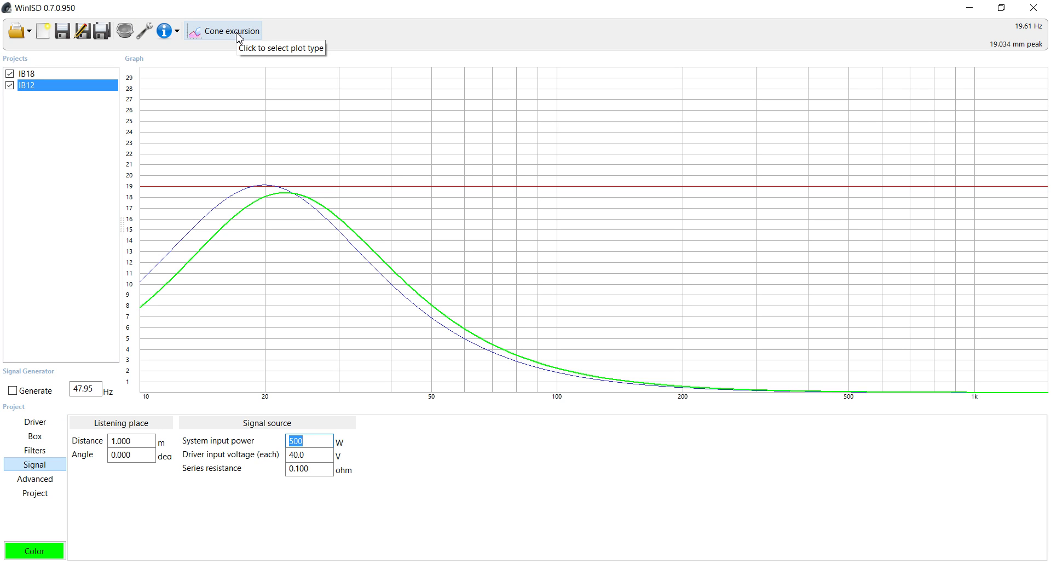
Step: Switch between the IB18 and IB12 projects, then show IB18's Dayton UM18-22 driver settings
left_click(23, 74)
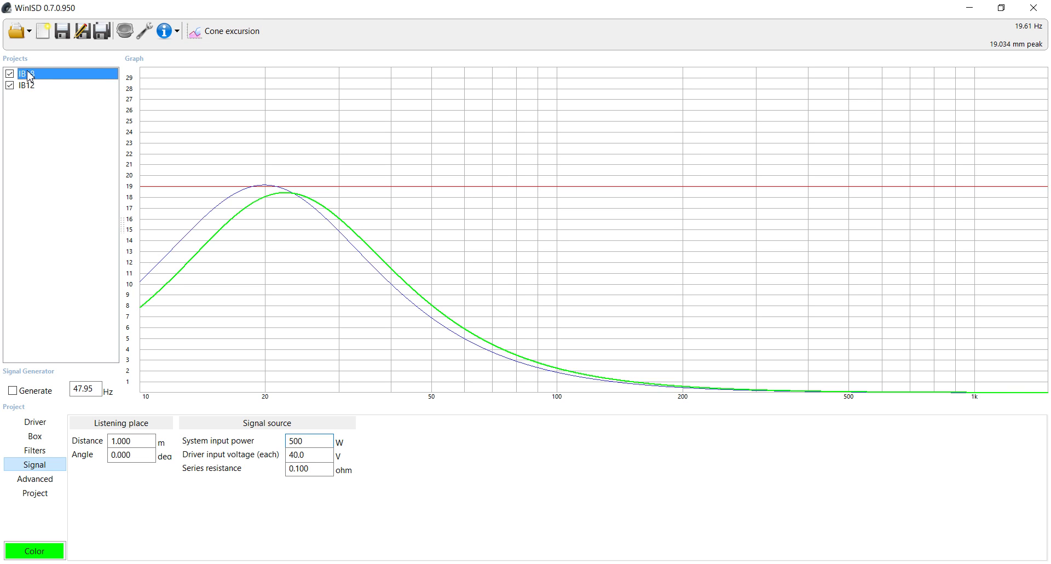
left_click(36, 86)
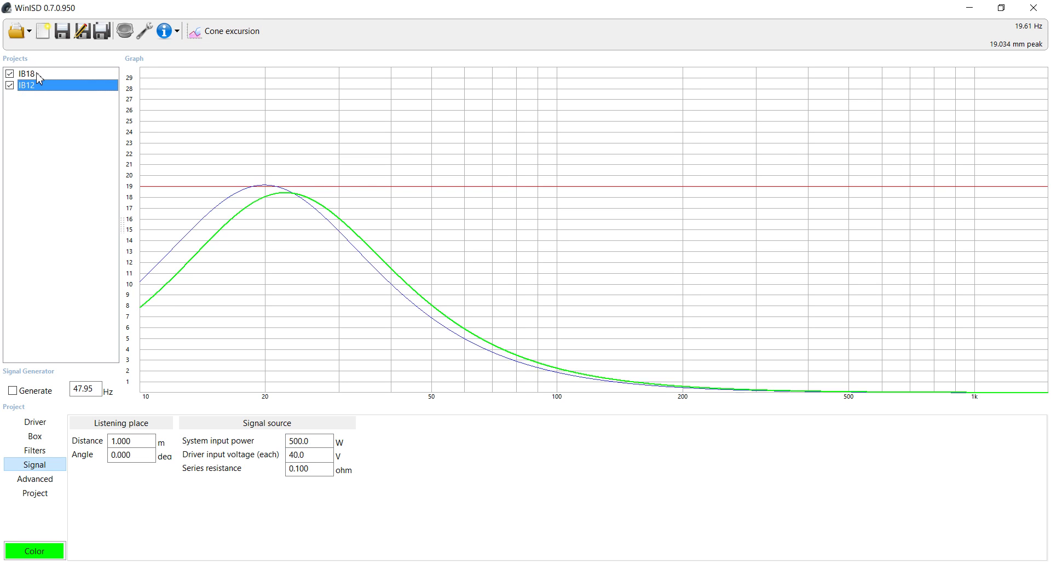
left_click(38, 75)
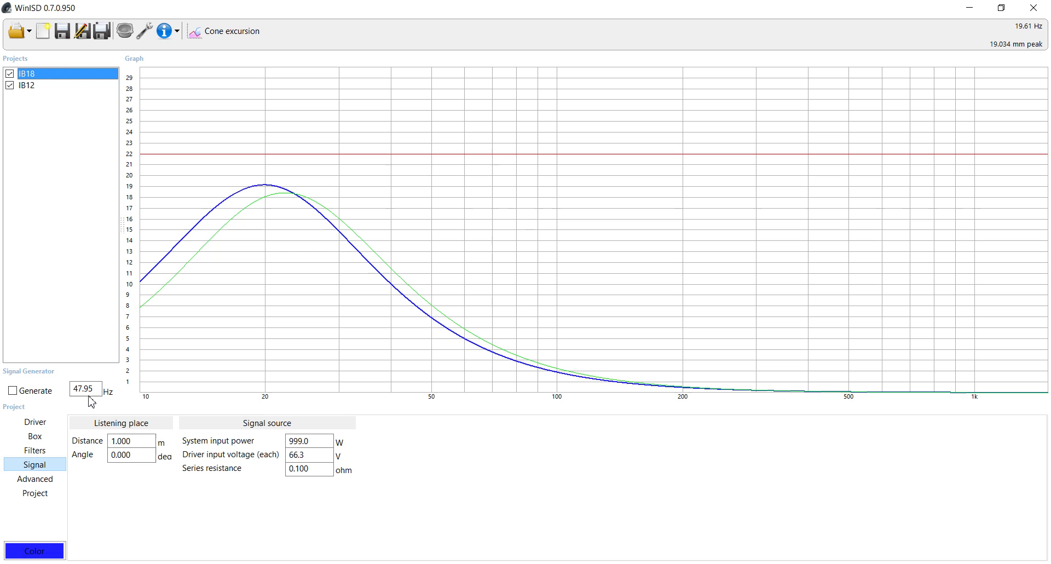
left_click(34, 423)
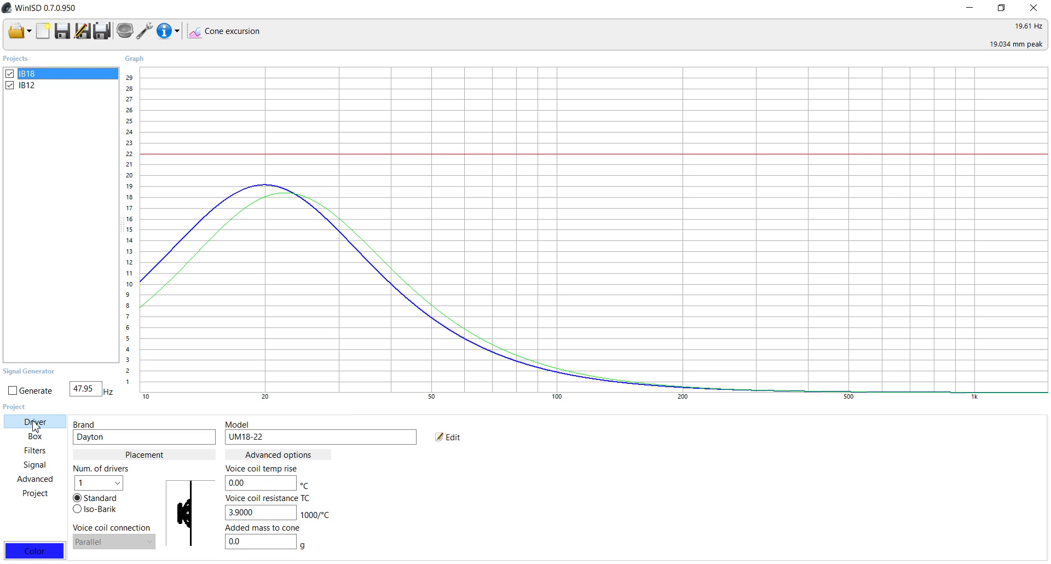